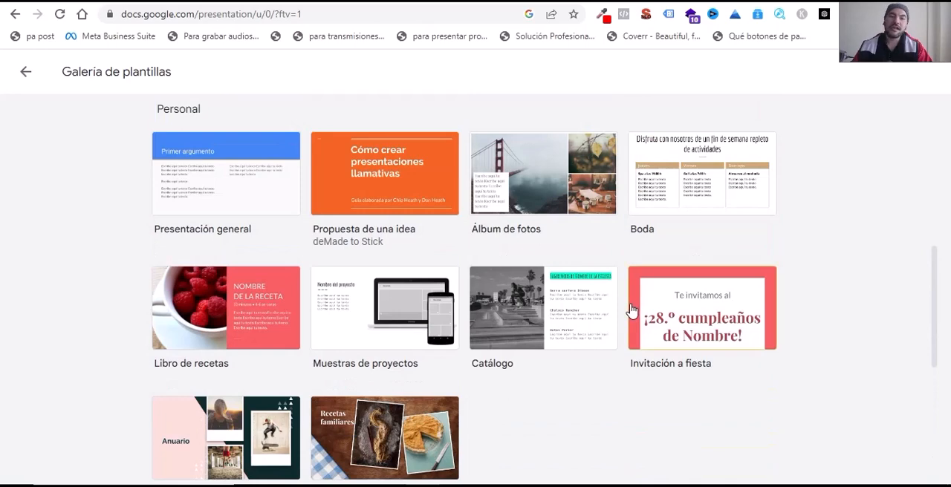
Step: Look through the work, personal and education presentation templates in the template gallery
{"action": "scroll", "coordinate": [630, 310], "scroll_direction": "down", "scroll_amount": 4}
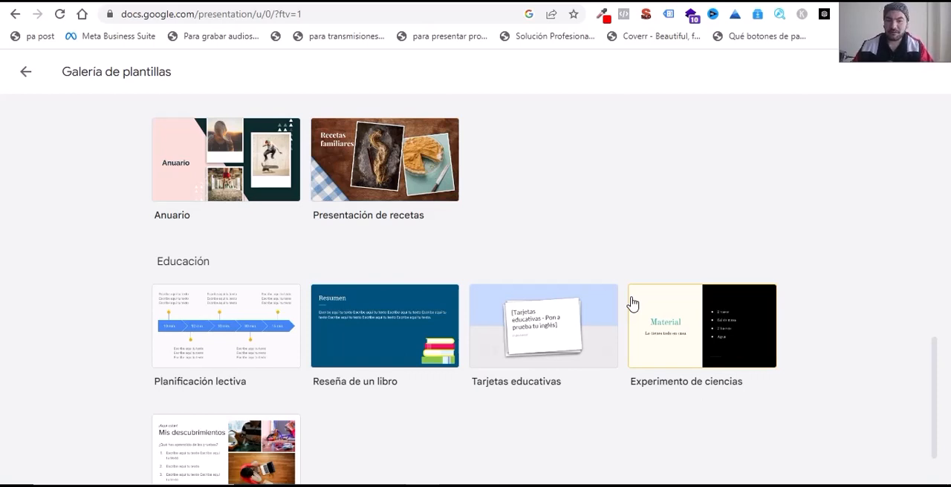
{"action": "scroll", "coordinate": [592, 300], "scroll_direction": "up", "scroll_amount": 3}
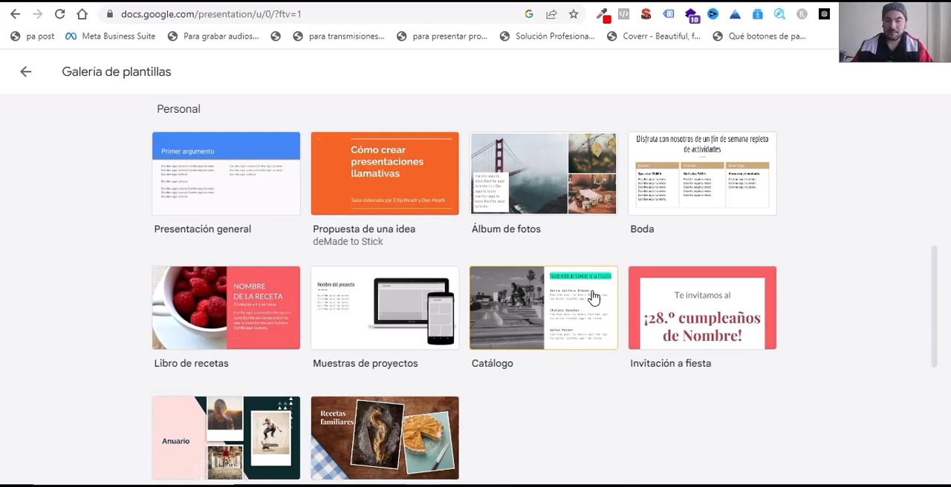
{"action": "scroll", "coordinate": [593, 298], "scroll_direction": "up", "scroll_amount": 4}
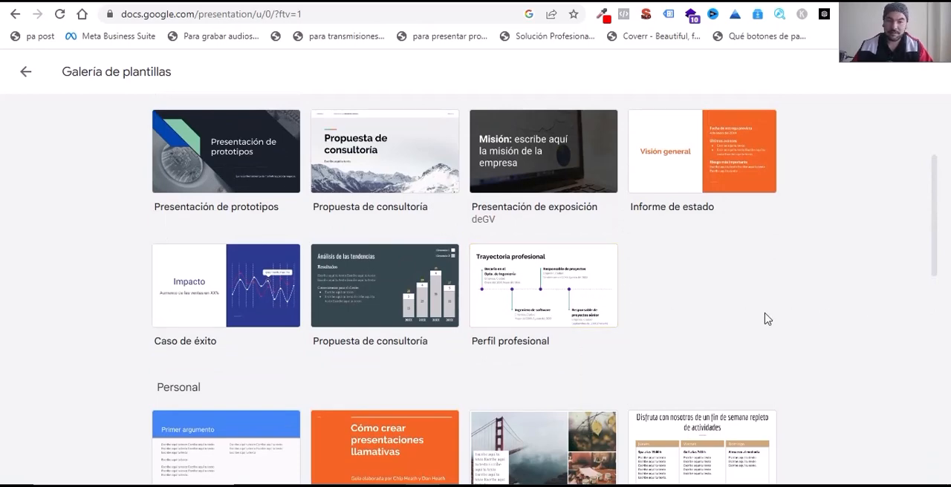
{"action": "scroll", "coordinate": [766, 318], "scroll_direction": "up", "scroll_amount": 2}
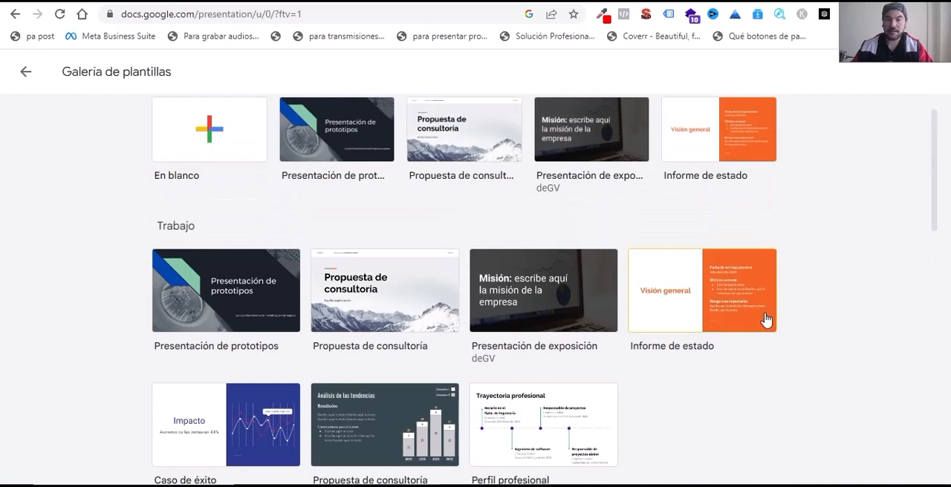
{"action": "scroll", "coordinate": [766, 318], "scroll_direction": "up", "scroll_amount": 1}
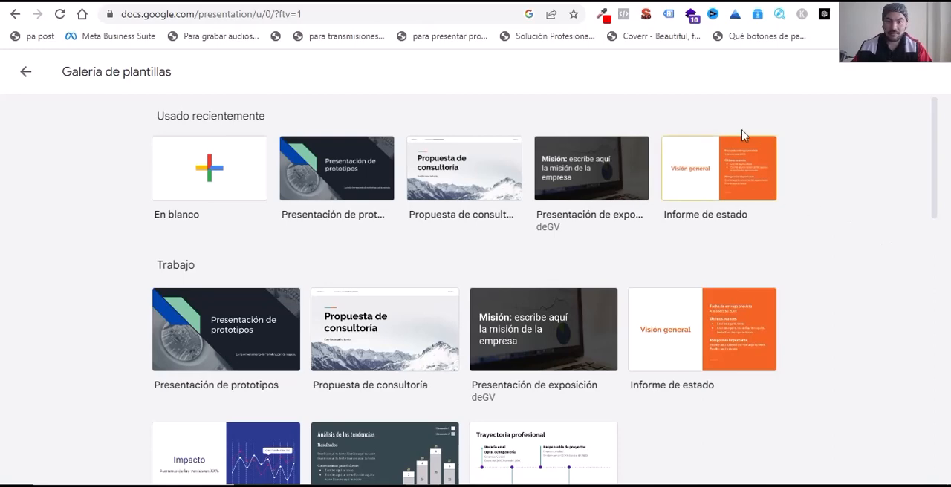
Step: Switch to ChatGPT and copy the selected list "10 formas de vestirte mejor" from the response
{"action": "left_click", "coordinate": [681, 0]}
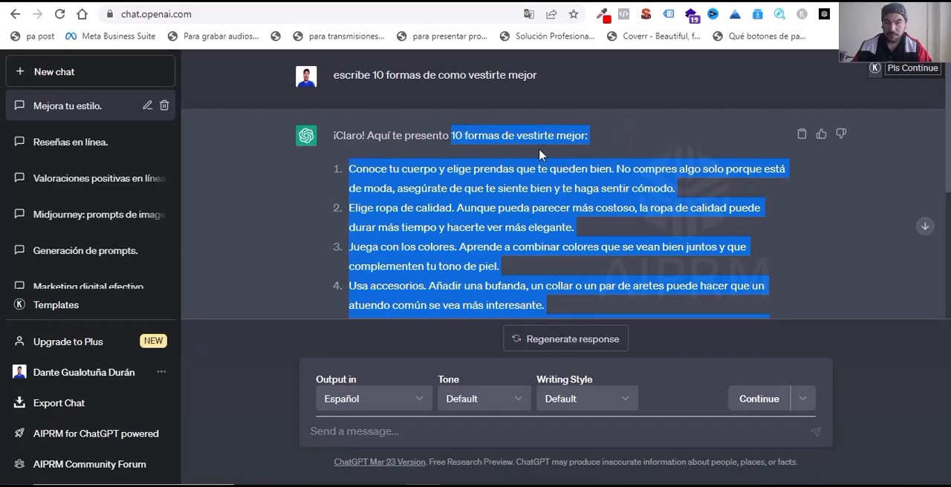
{"action": "scroll", "coordinate": [557, 227], "scroll_direction": "down", "scroll_amount": 3}
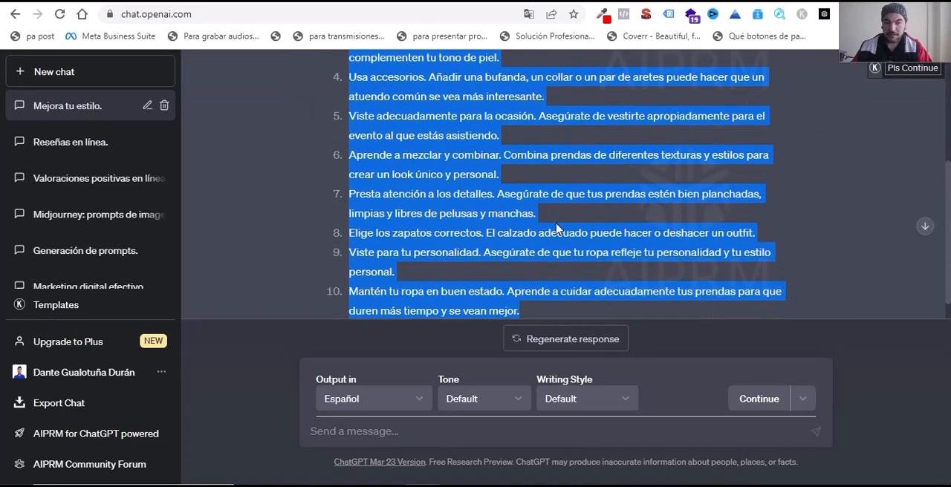
{"action": "scroll", "coordinate": [556, 225], "scroll_direction": "up", "scroll_amount": 3}
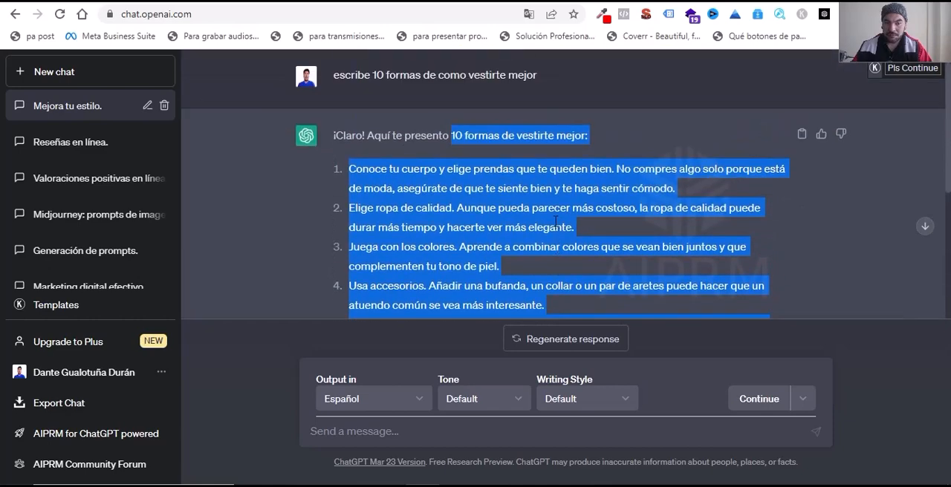
{"action": "right_click", "coordinate": [563, 184]}
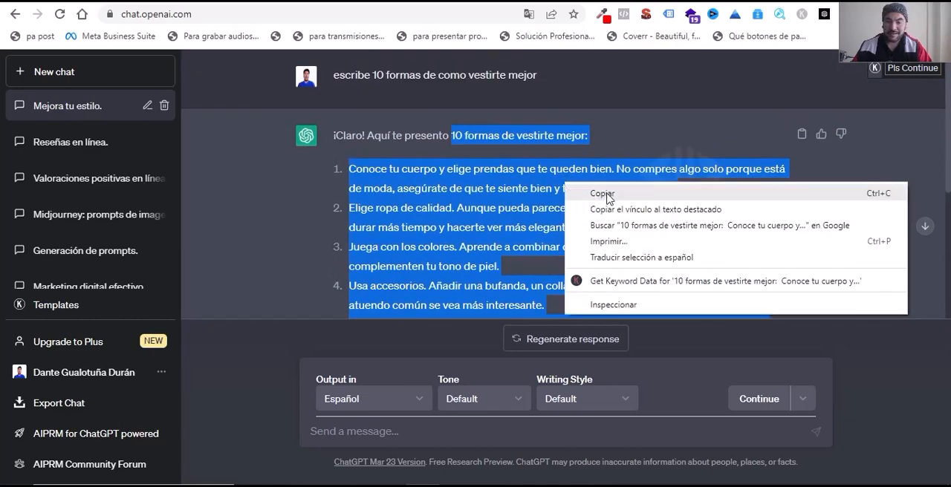
{"action": "left_click", "coordinate": [603, 194]}
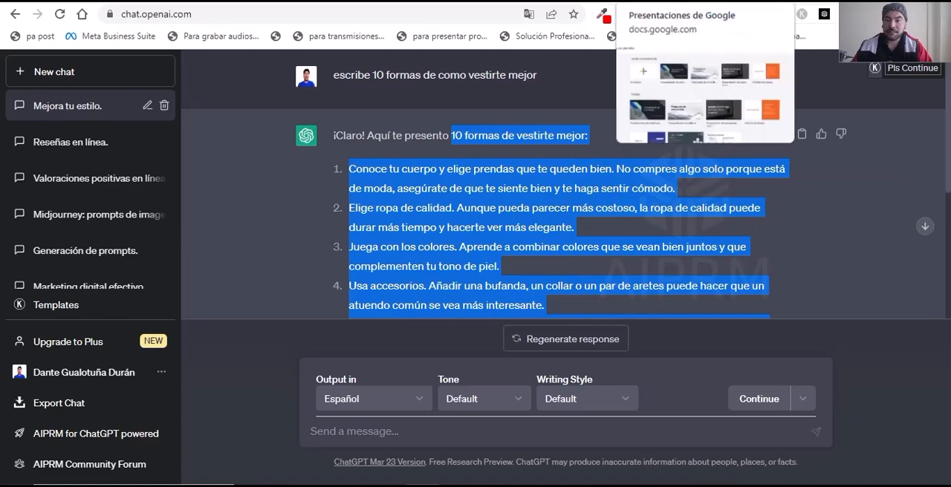
Step: Start the administrator installation of the SlidesAI.io add-on in Google Workspace Marketplace
{"action": "left_click", "coordinate": [631, 2]}
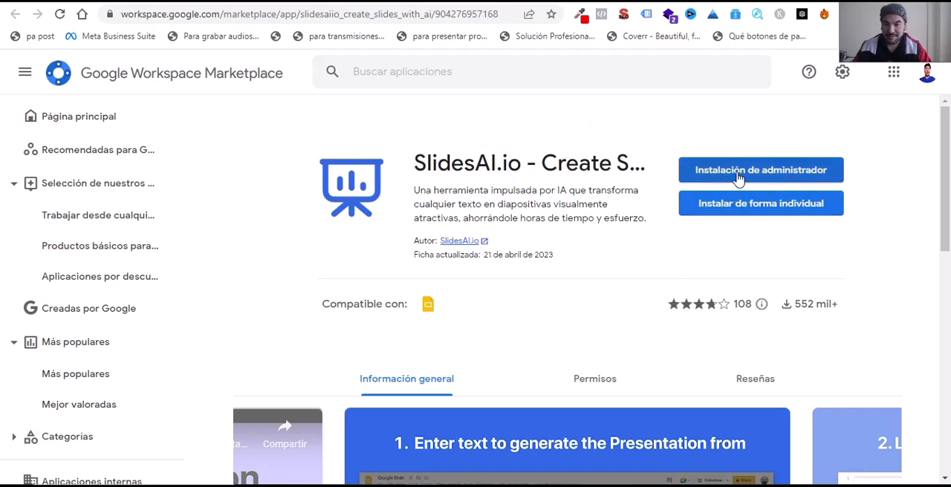
{"action": "left_click", "coordinate": [768, 173]}
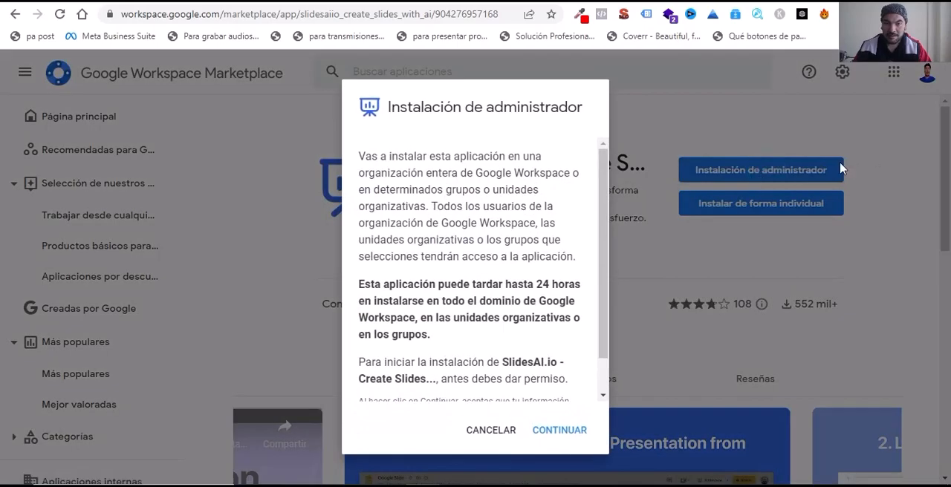
{"action": "scroll", "coordinate": [578, 283], "scroll_direction": "down", "scroll_amount": 1}
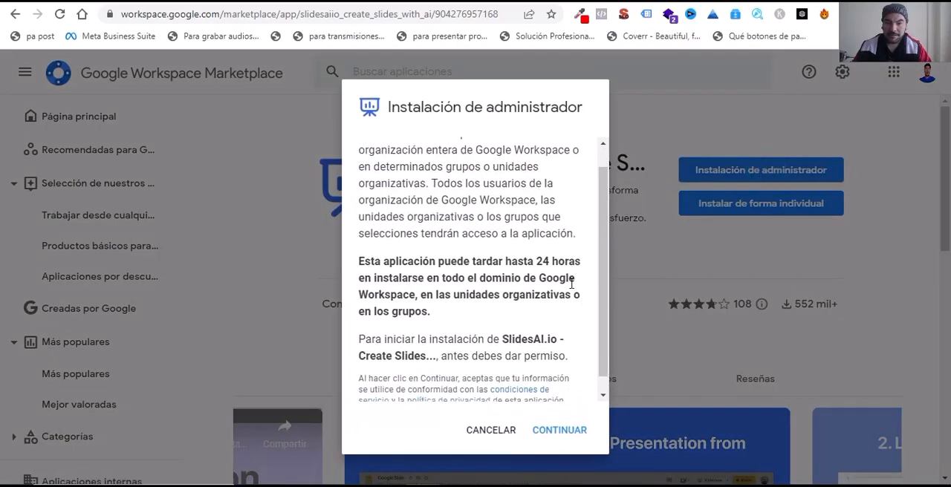
{"action": "left_click", "coordinate": [563, 436]}
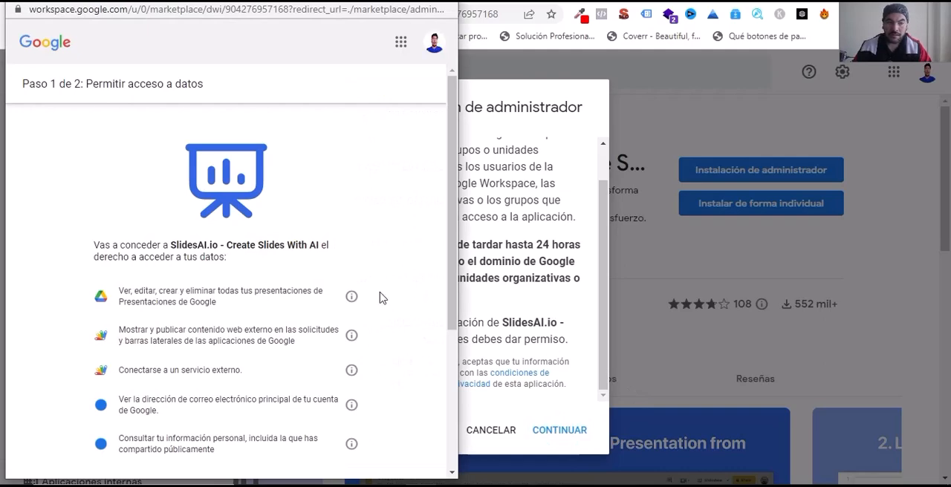
Step: Accept the terms of service, finish installing SlidesAI.io for all users of the organization, and dismiss the installation dialog
{"action": "scroll", "coordinate": [435, 306], "scroll_direction": "down", "scroll_amount": 3}
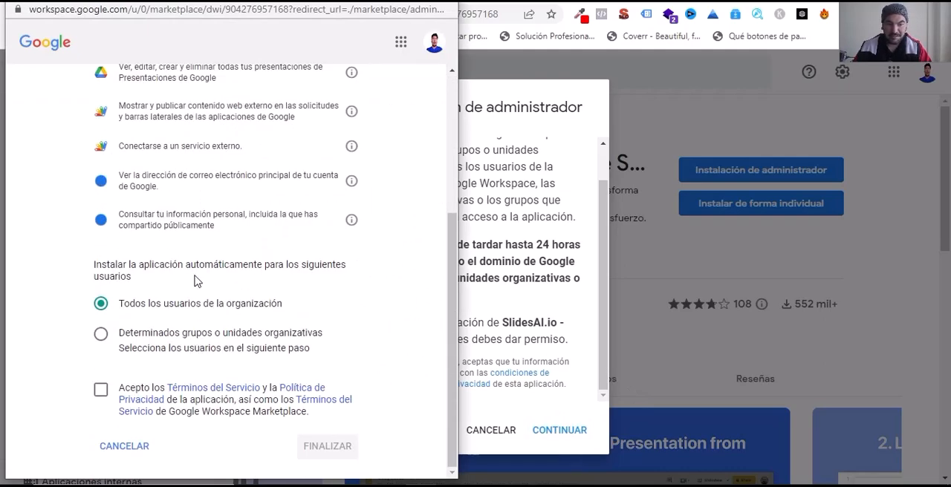
{"action": "left_click", "coordinate": [100, 390]}
{"action": "left_click", "coordinate": [324, 449]}
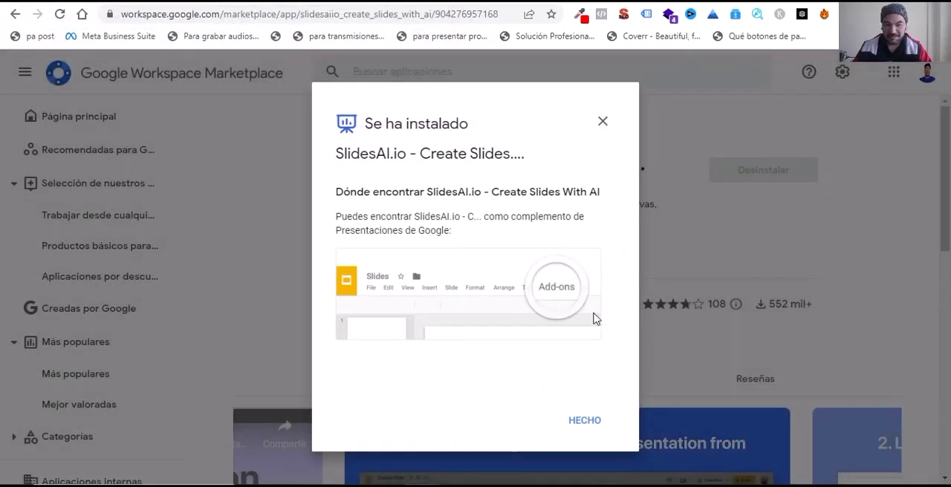
{"action": "left_click", "coordinate": [586, 421]}
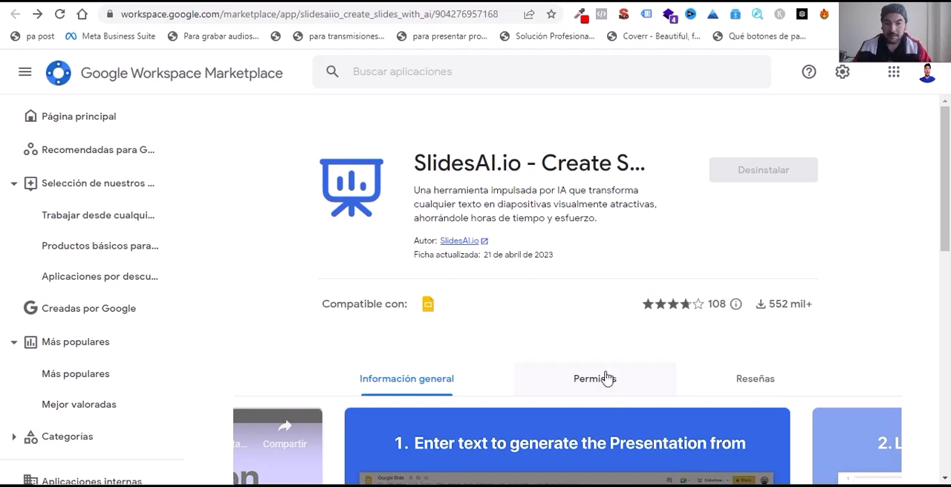
Step: Create a blank presentation in Google Slides and open the SlidesAI.io Generate Slides dialog
{"action": "left_click", "coordinate": [439, 2]}
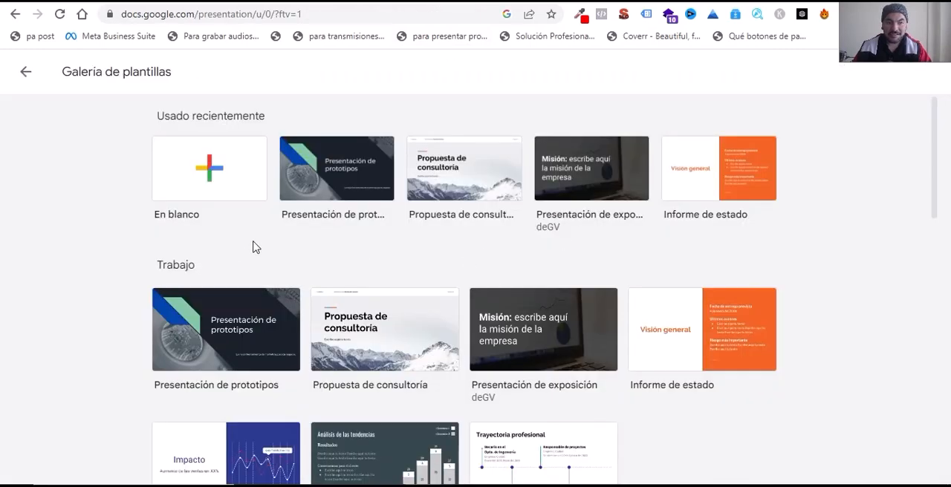
{"action": "left_click", "coordinate": [226, 170]}
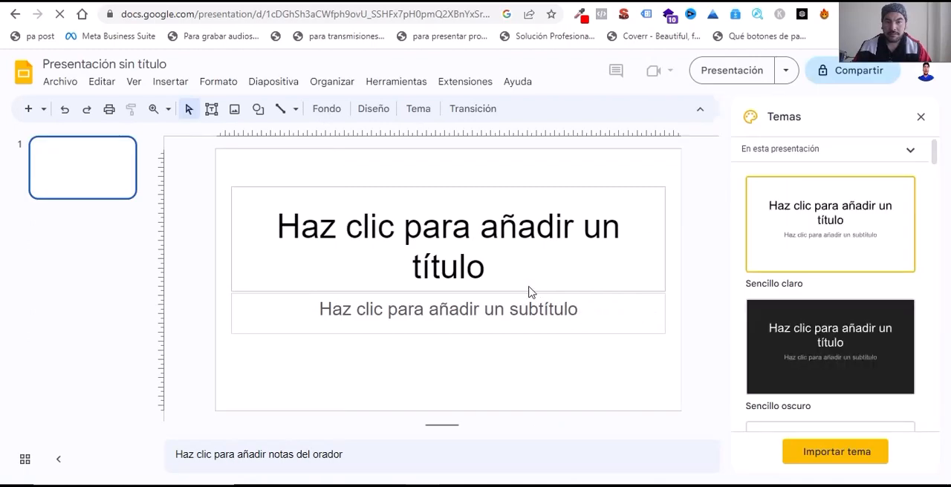
{"action": "left_click", "coordinate": [456, 86]}
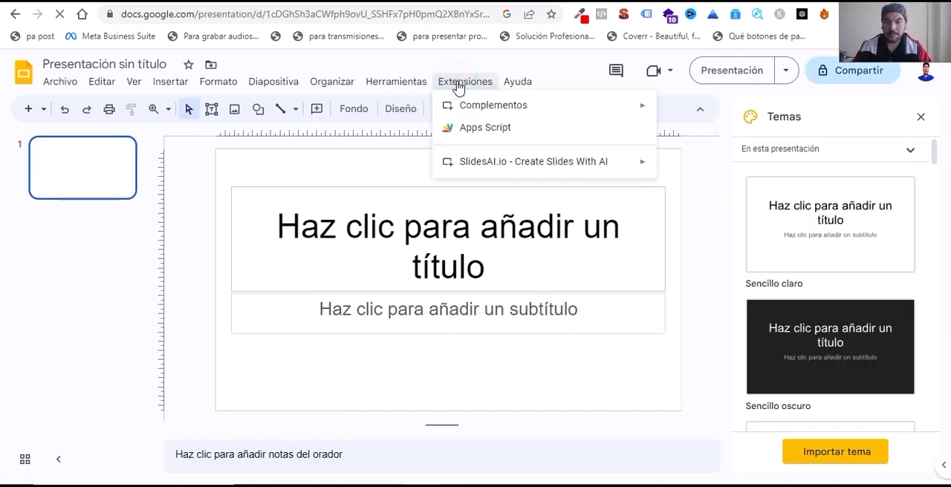
{"action": "mouse_move", "coordinate": [468, 169]}
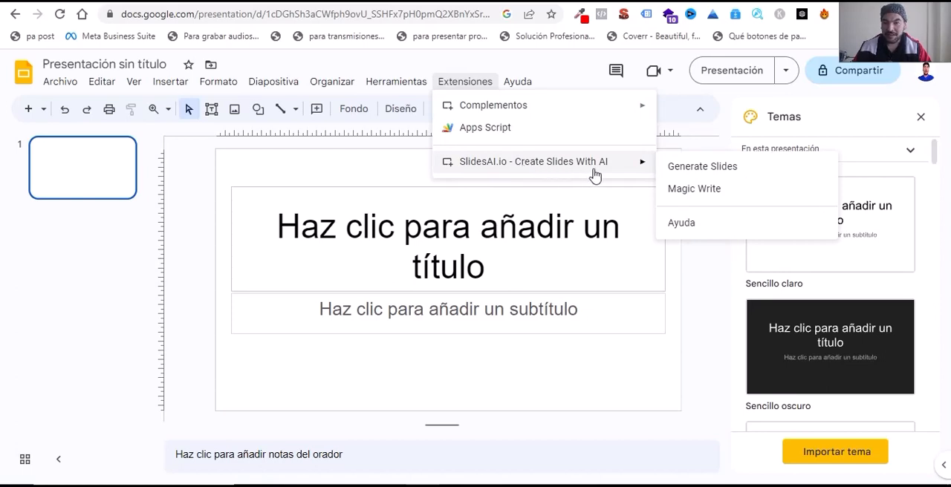
{"action": "left_click", "coordinate": [713, 169]}
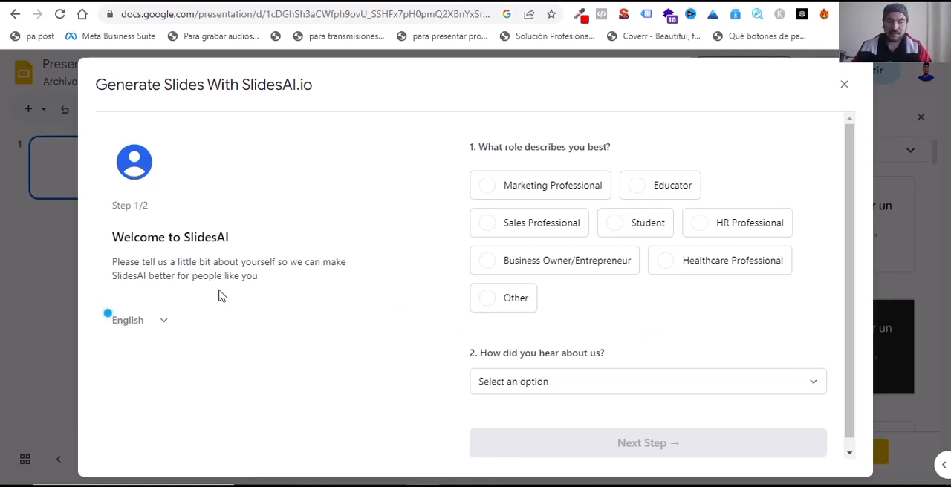
Step: Complete the SlidesAI welcome questions in Español with "Profesional de marketing" and "Google / Bing / Otro motor de búsqueda", without an invitation code
{"action": "left_click", "coordinate": [164, 321]}
{"action": "left_click", "coordinate": [137, 354]}
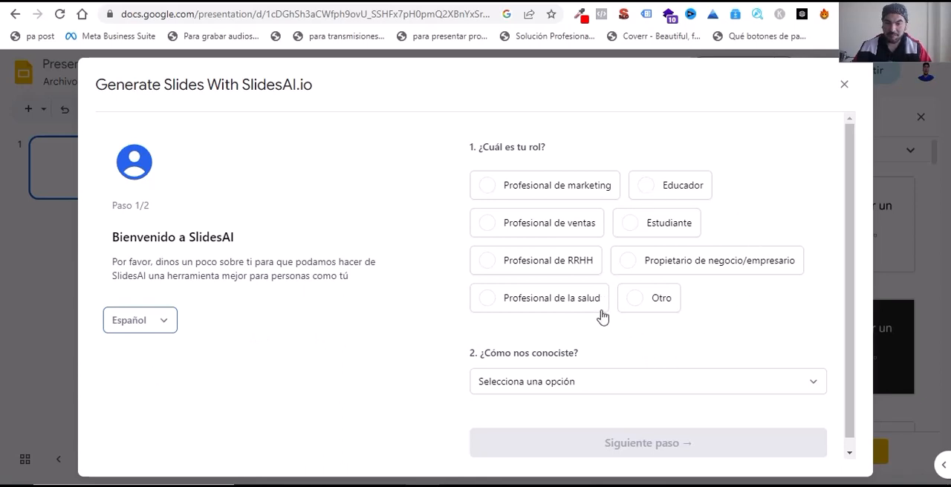
{"action": "left_click", "coordinate": [576, 189]}
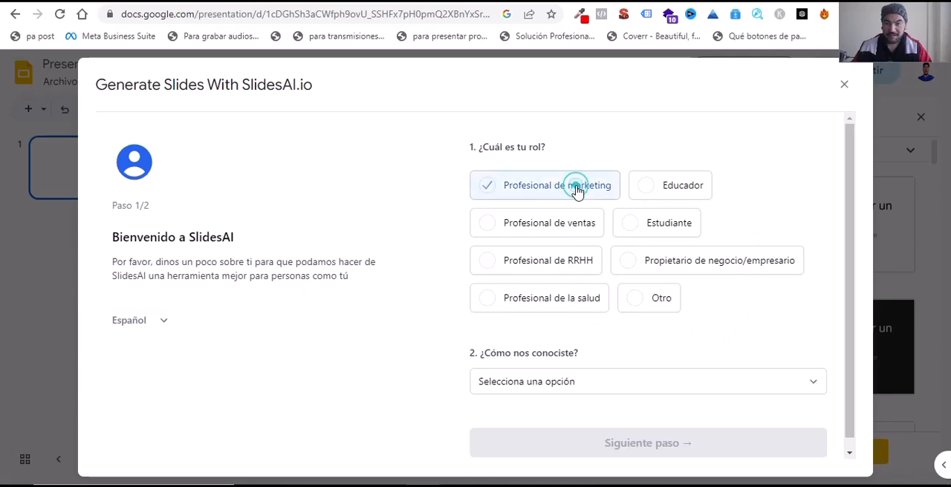
{"action": "scroll", "coordinate": [624, 368], "scroll_direction": "down", "scroll_amount": 1}
{"action": "left_click", "coordinate": [650, 370]}
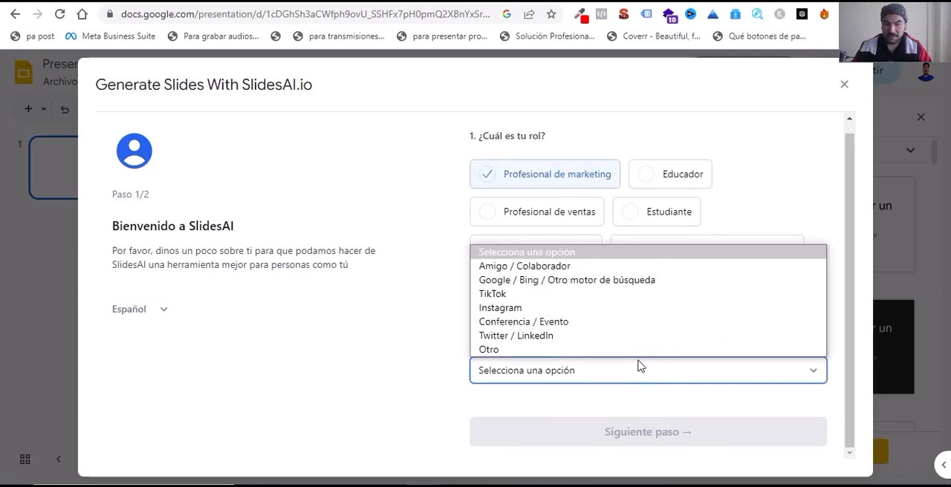
{"action": "left_click", "coordinate": [512, 280]}
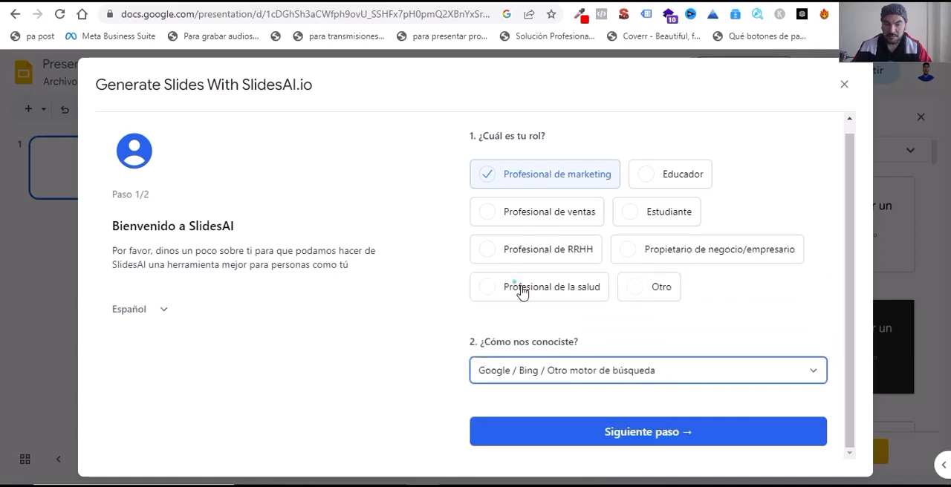
{"action": "left_click", "coordinate": [659, 441]}
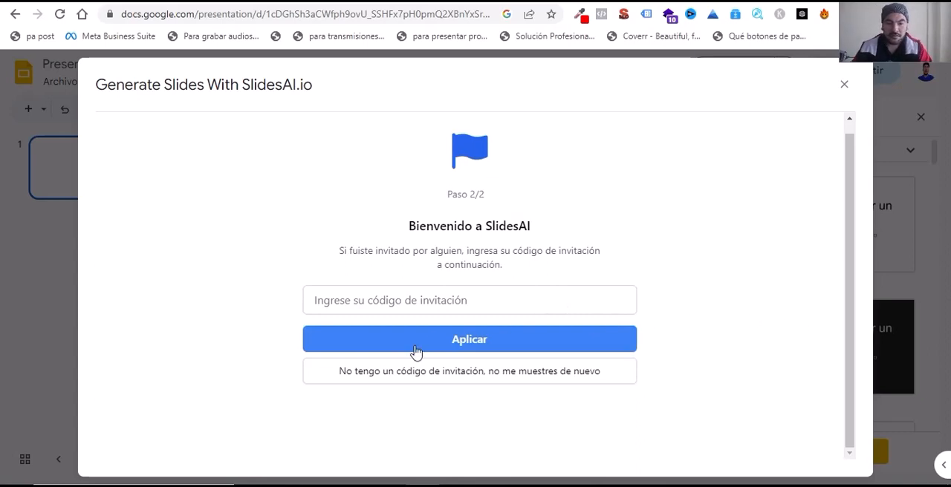
{"action": "left_click", "coordinate": [486, 375]}
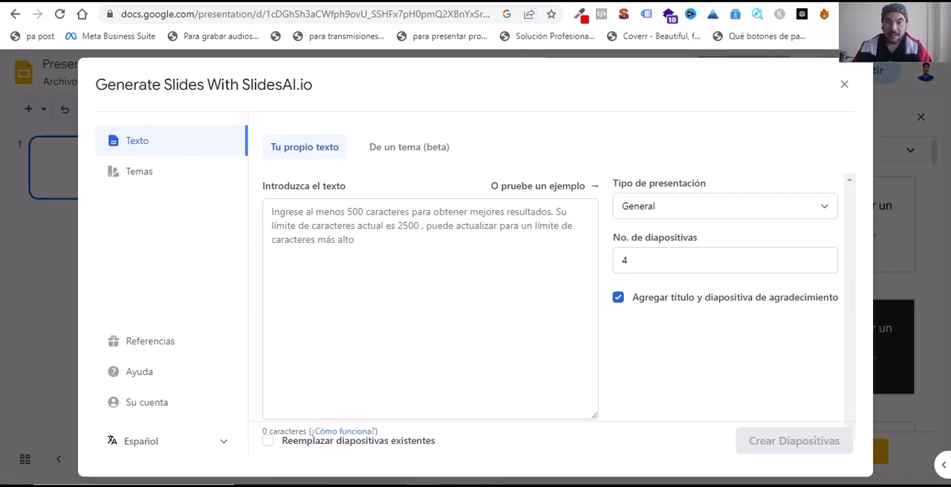
Step: Copy the ten clothing tips from the ChatGPT response and paste them as the source text in the SlidesAI generator
{"action": "left_click", "coordinate": [532, 0]}
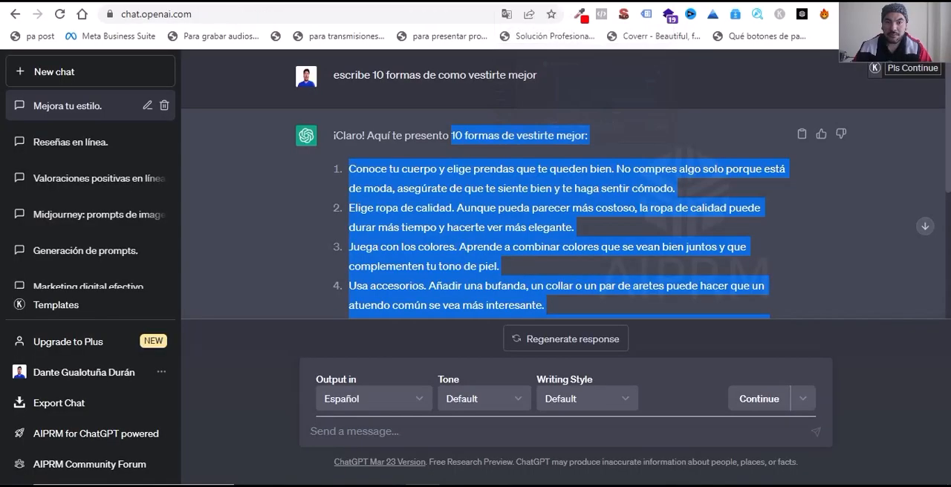
{"action": "right_click", "coordinate": [496, 212]}
{"action": "left_click", "coordinate": [549, 221]}
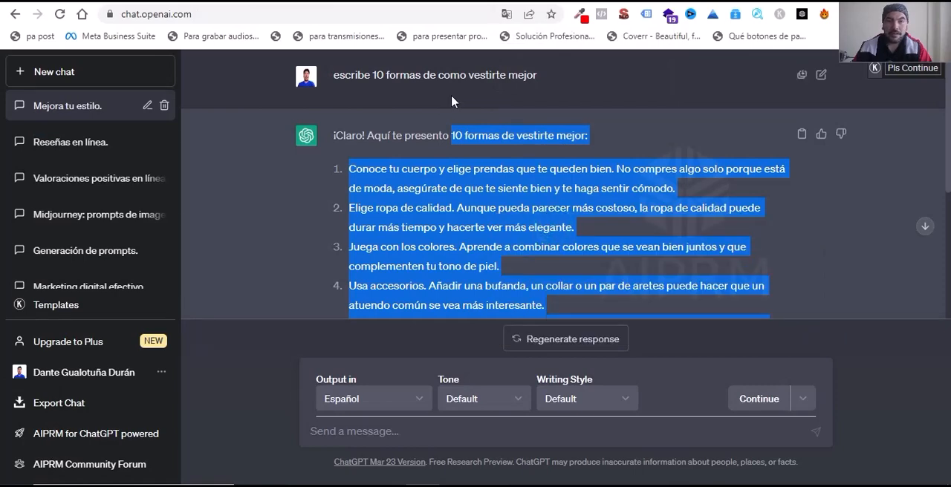
{"action": "left_click", "coordinate": [446, 1]}
{"action": "left_click", "coordinate": [315, 230]}
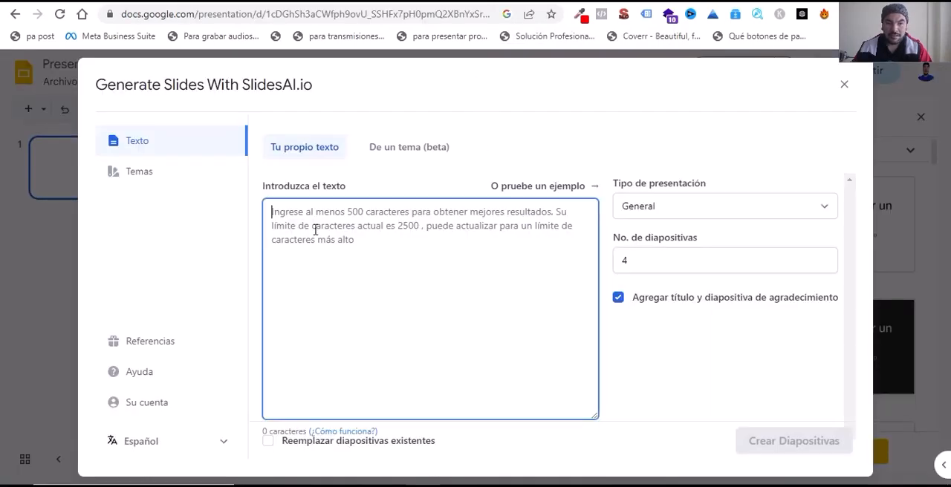
{"action": "key", "text": "ctrl+v"}
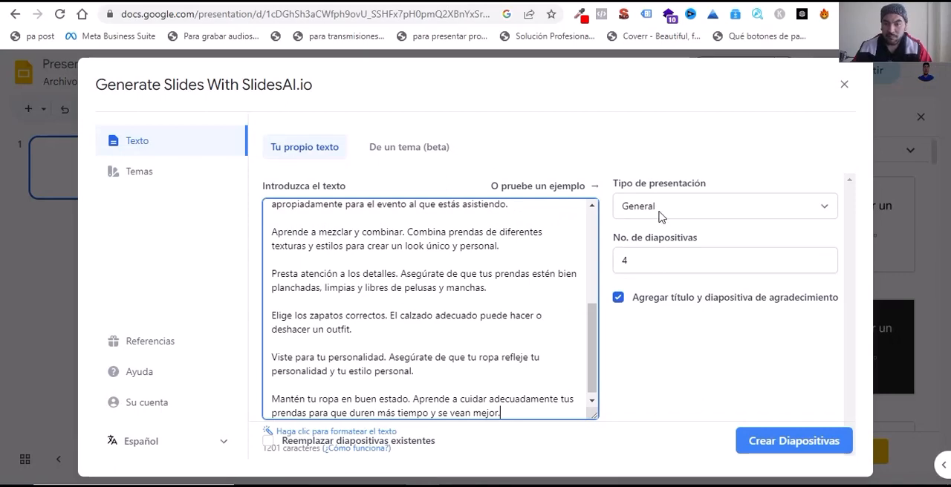
Step: Set the presentation type to Educacional and the number of slides to 10
{"action": "left_click", "coordinate": [827, 212]}
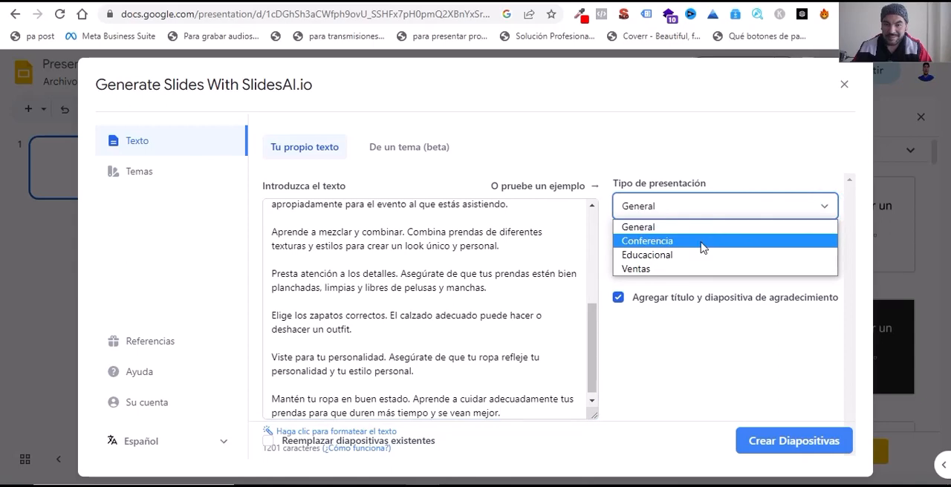
{"action": "left_click", "coordinate": [656, 255]}
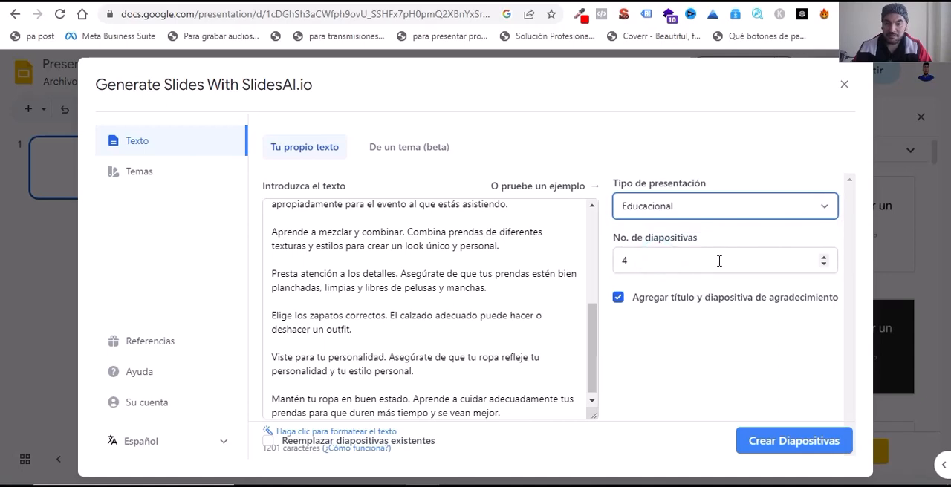
{"action": "left_click", "coordinate": [824, 260]}
{"action": "left_click", "coordinate": [825, 259]}
{"action": "left_click", "coordinate": [824, 259]}
{"action": "left_click", "coordinate": [824, 260]}
{"action": "left_click", "coordinate": [824, 259]}
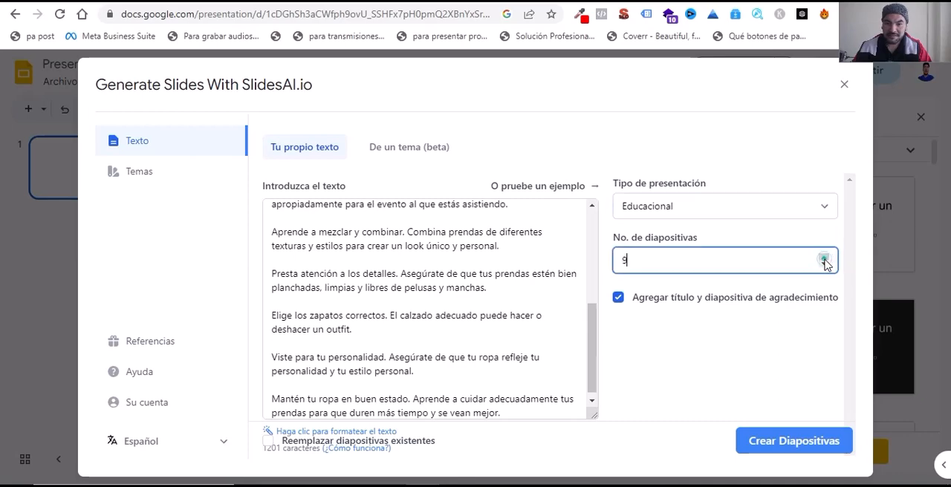
{"action": "left_click", "coordinate": [825, 260]}
{"action": "double_click", "coordinate": [821, 258]}
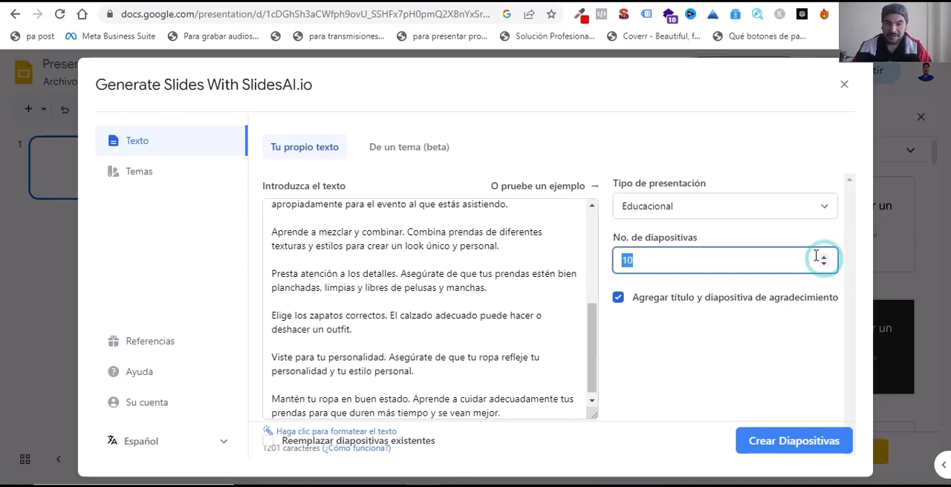
{"action": "scroll", "coordinate": [383, 296], "scroll_direction": "up", "scroll_amount": 5}
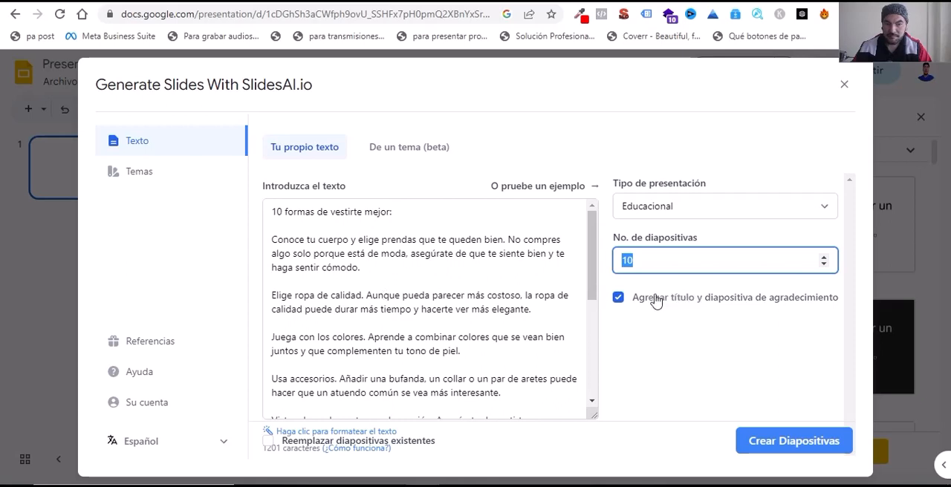
{"action": "scroll", "coordinate": [468, 310], "scroll_direction": "down", "scroll_amount": 2}
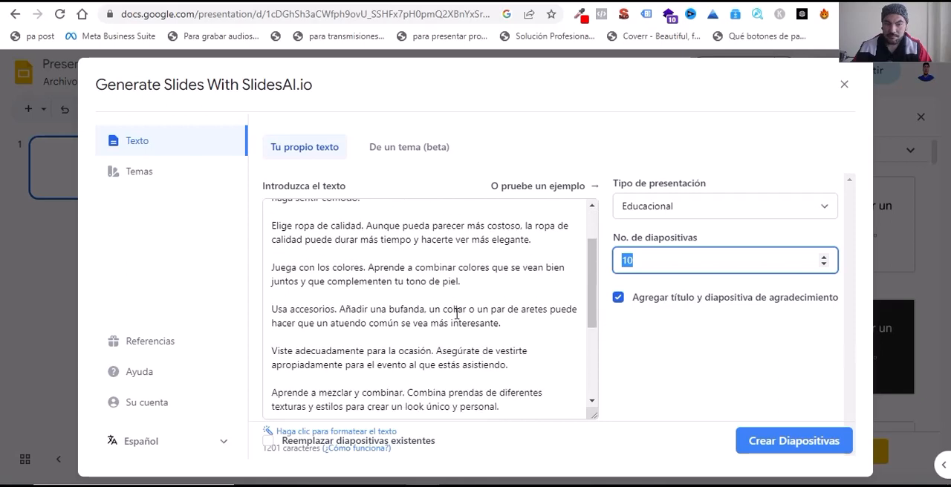
{"action": "left_click", "coordinate": [823, 261]}
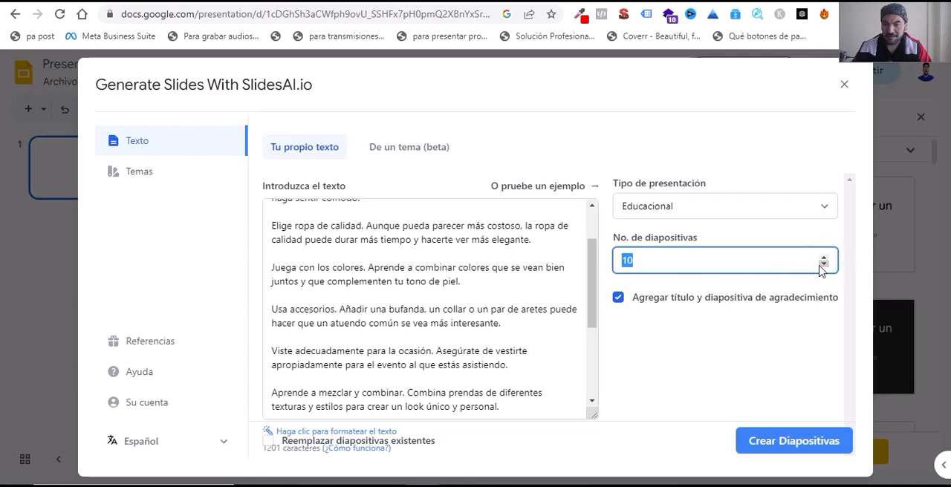
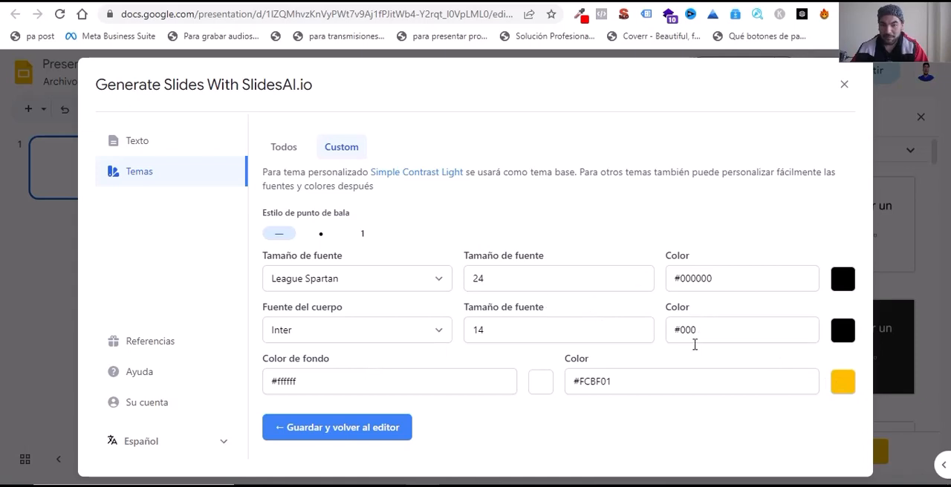
Step: Search the web for "colores hexadecimales" in a new browser tab and open the Códigos de Colores HTML page on htmlcolorcodes.com
{"action": "left_click", "coordinate": [844, 285]}
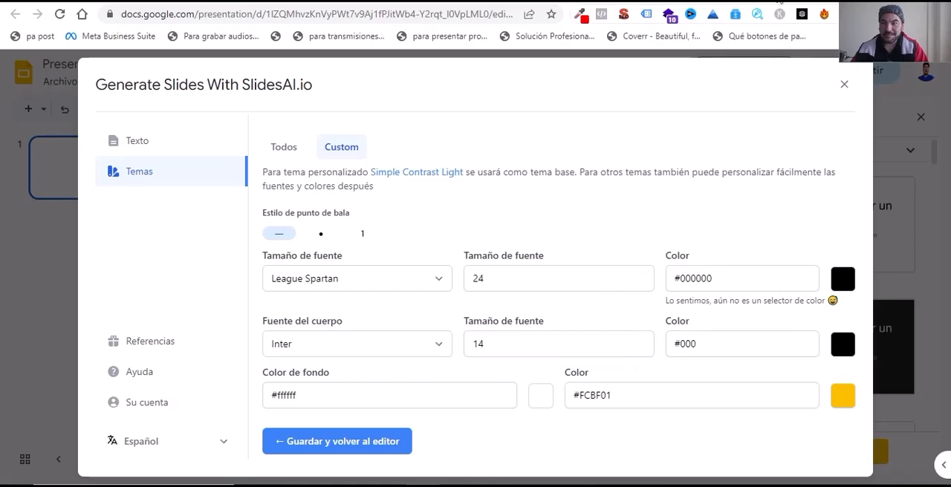
{"action": "key", "text": "ctrl+t"}
{"action": "type", "text": "colo"}
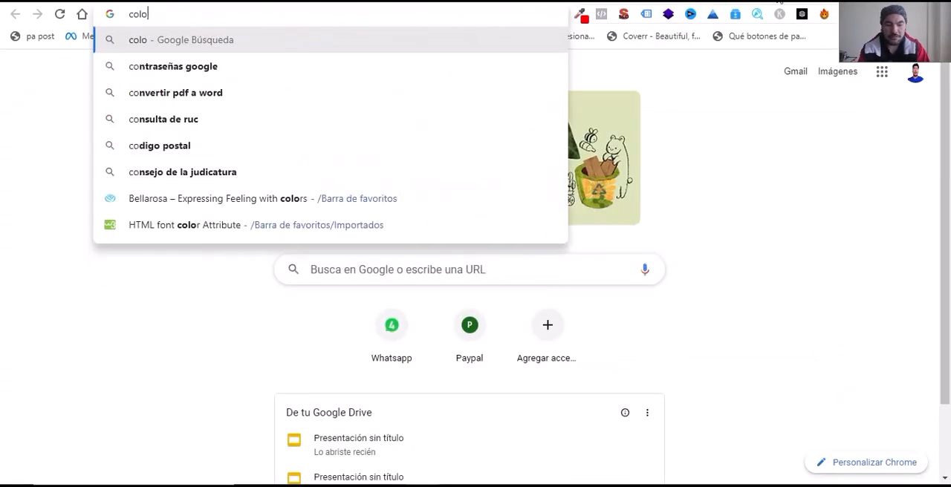
{"action": "type", "text": "res "}
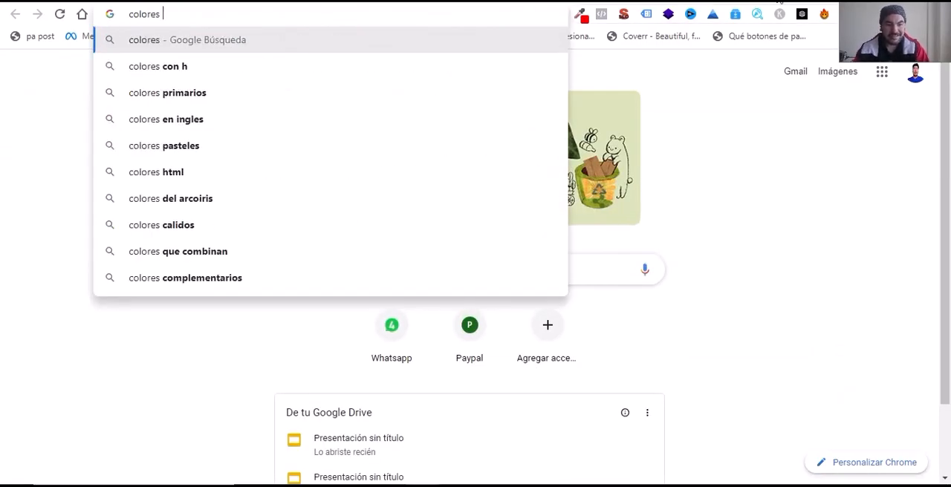
{"action": "type", "text": "hexa"}
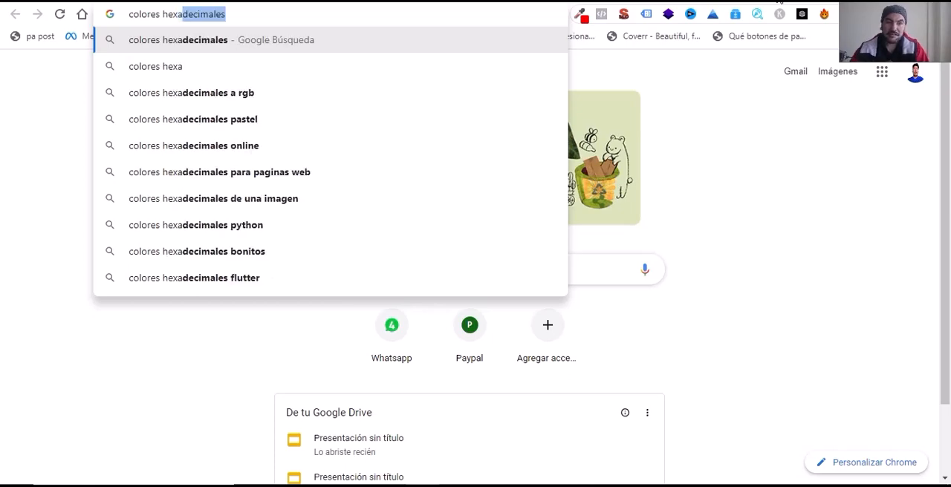
{"action": "left_click", "coordinate": [193, 40]}
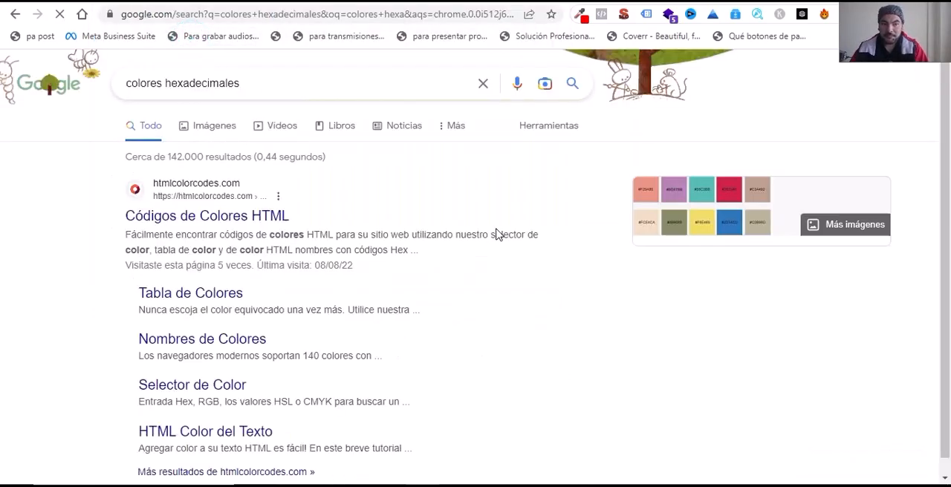
{"action": "left_click", "coordinate": [226, 214]}
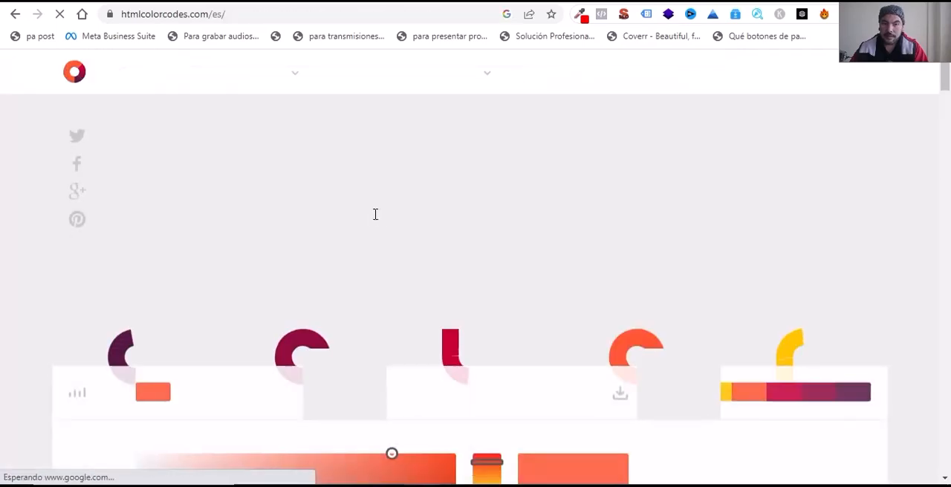
Step: Choose the bright orange FE5501 in the colour picker and copy its hex code
{"action": "scroll", "coordinate": [543, 286], "scroll_direction": "down", "scroll_amount": 4}
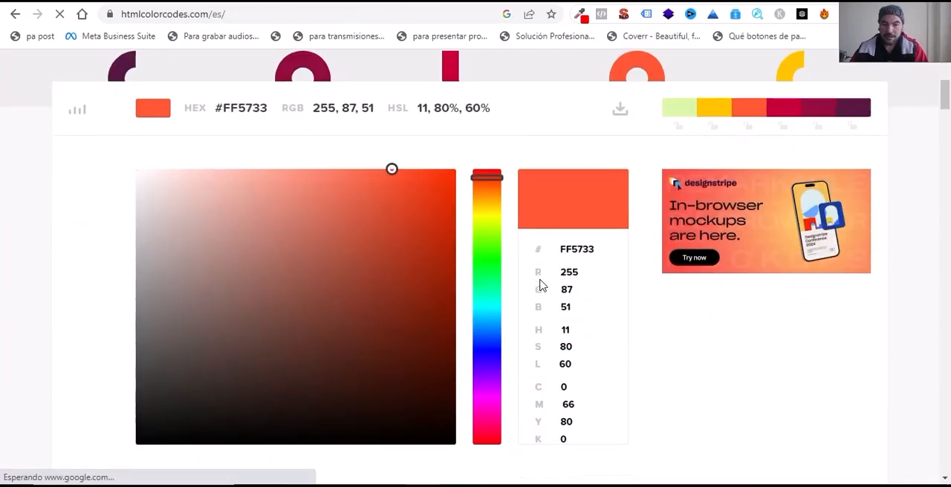
{"action": "left_click", "coordinate": [495, 185]}
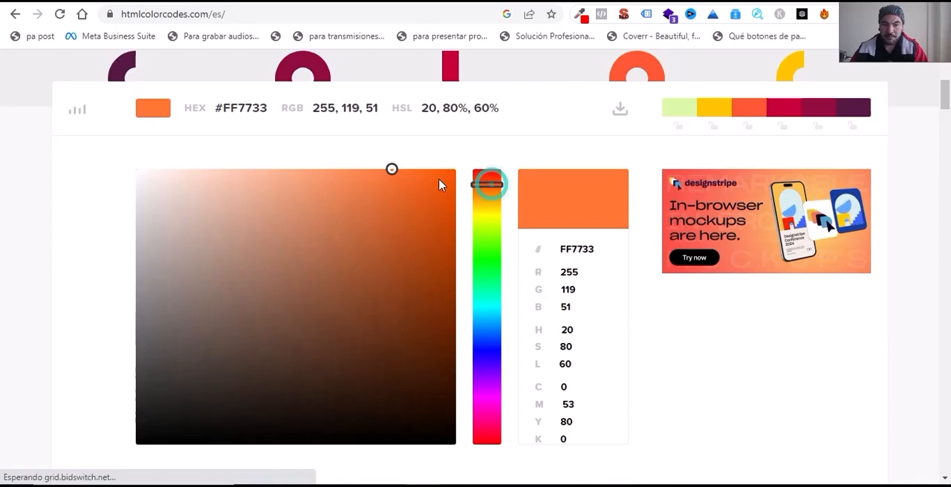
{"action": "left_click_drag", "start_coordinate": [441, 182], "coordinate": [455, 171]}
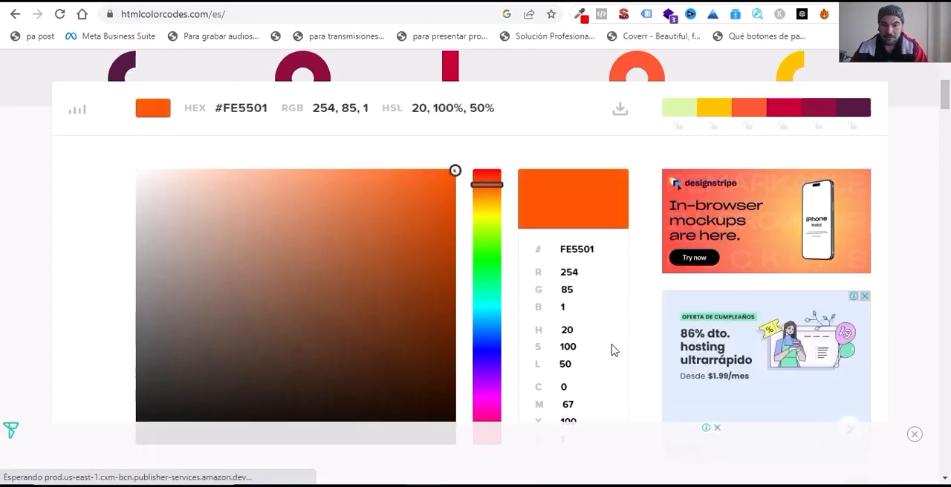
{"action": "scroll", "coordinate": [613, 350], "scroll_direction": "down", "scroll_amount": 1}
{"action": "left_click", "coordinate": [598, 179]}
{"action": "double_click", "coordinate": [587, 179]}
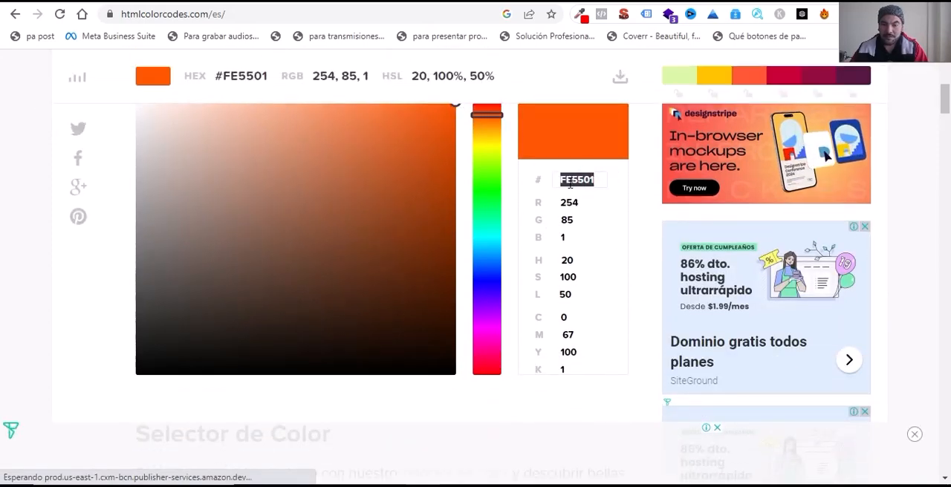
{"action": "right_click", "coordinate": [573, 182]}
{"action": "left_click", "coordinate": [607, 234]}
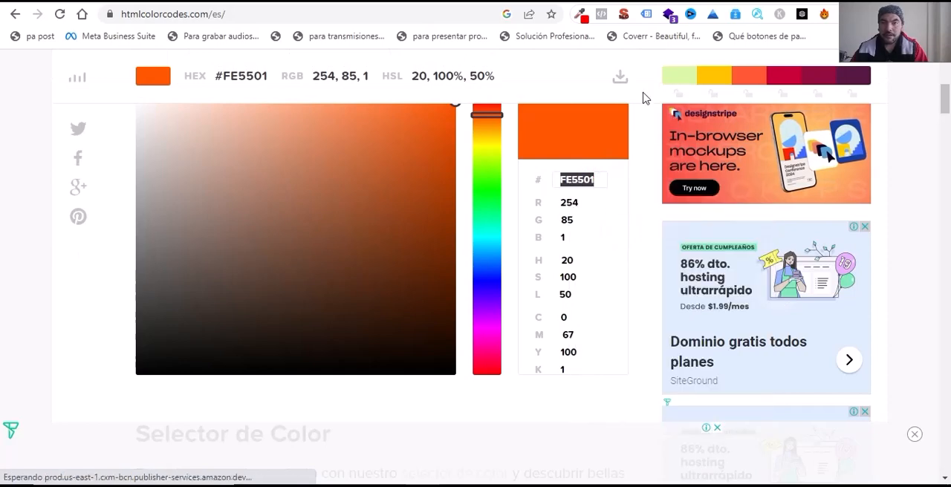
Step: Return to the SlidesAI custom theme and set the League Spartan heading font's colour to #FE5501
{"action": "left_click", "coordinate": [437, 3]}
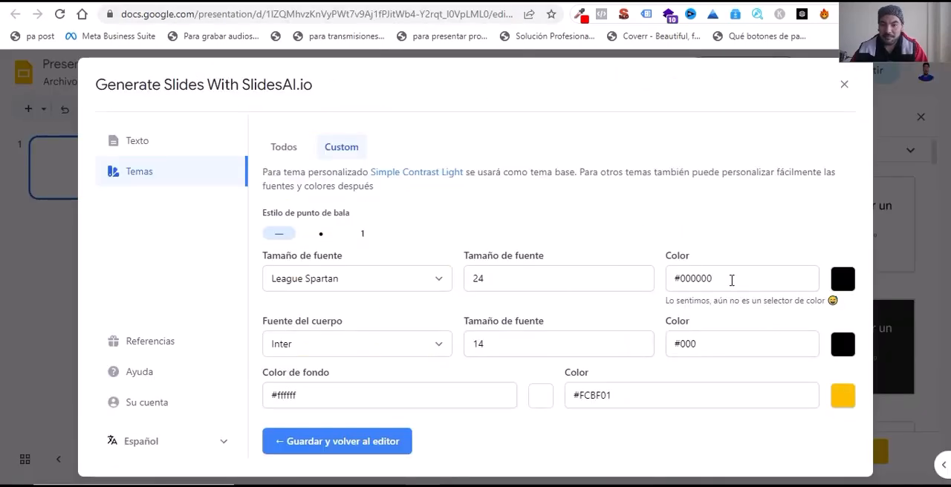
{"action": "left_click_drag", "start_coordinate": [730, 280], "coordinate": [674, 280]}
{"action": "key", "text": "ctrl+v"}
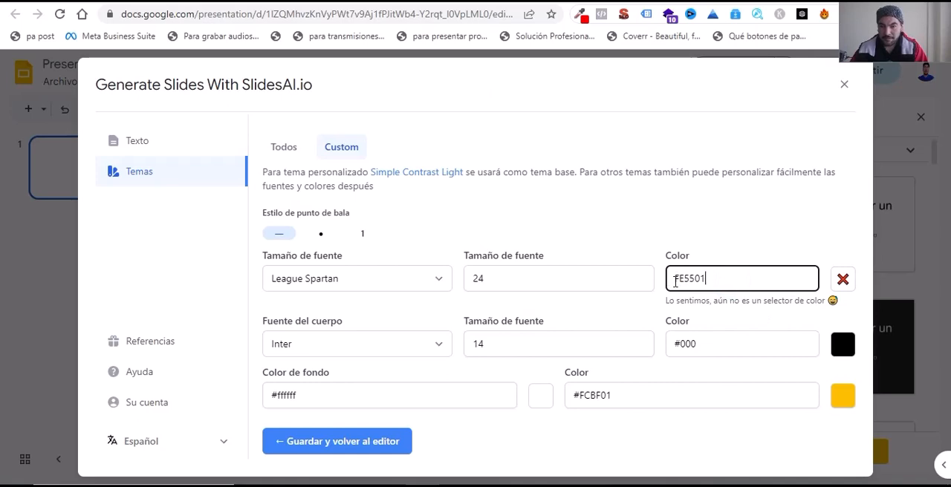
{"action": "left_click", "coordinate": [674, 279]}
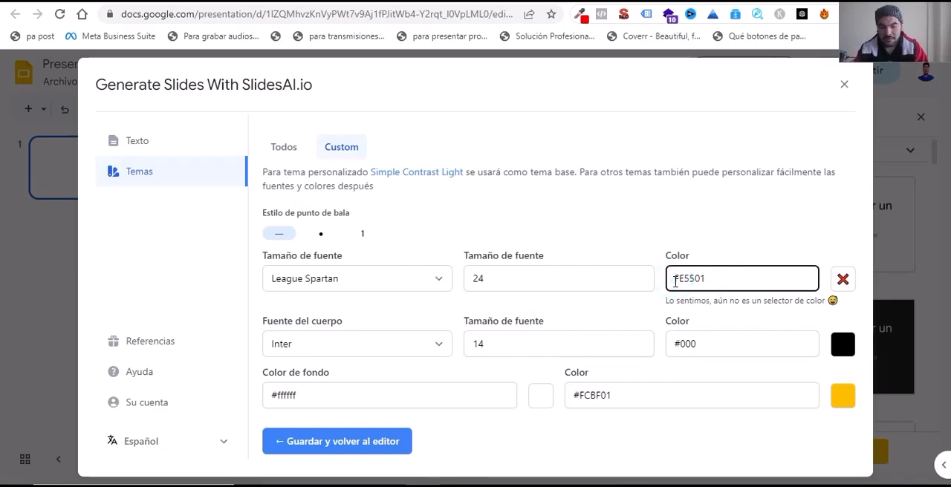
{"action": "type", "text": "#"}
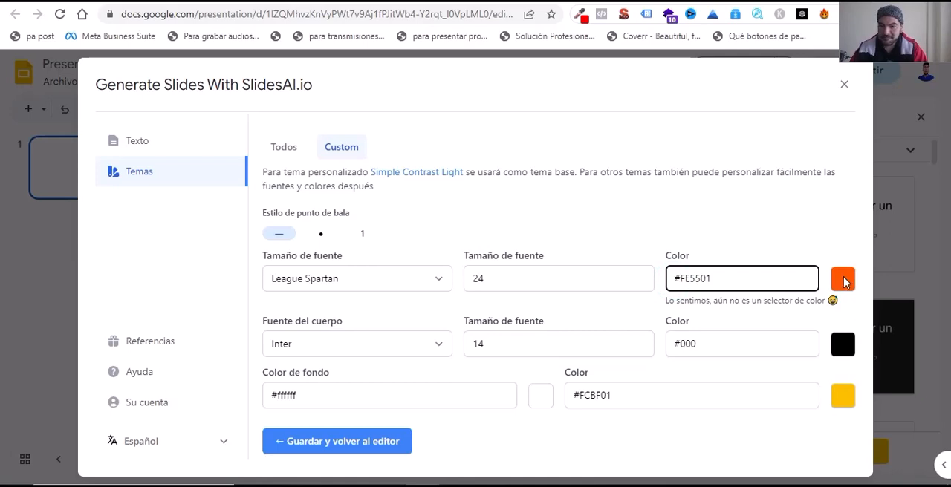
Step: Switch back to htmlcolorcodes.com, choose the purple AD00FE in the colour picker and copy its hex code
{"action": "left_click", "coordinate": [746, 5]}
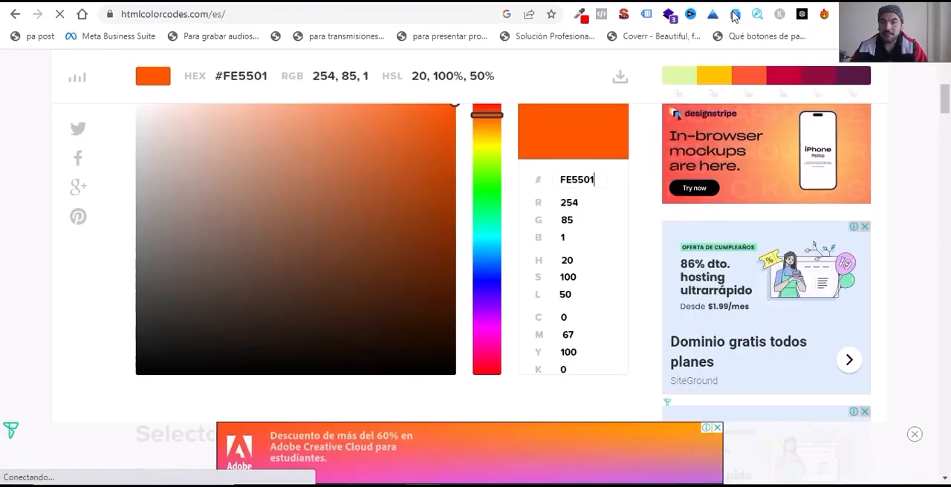
{"action": "left_click", "coordinate": [487, 315]}
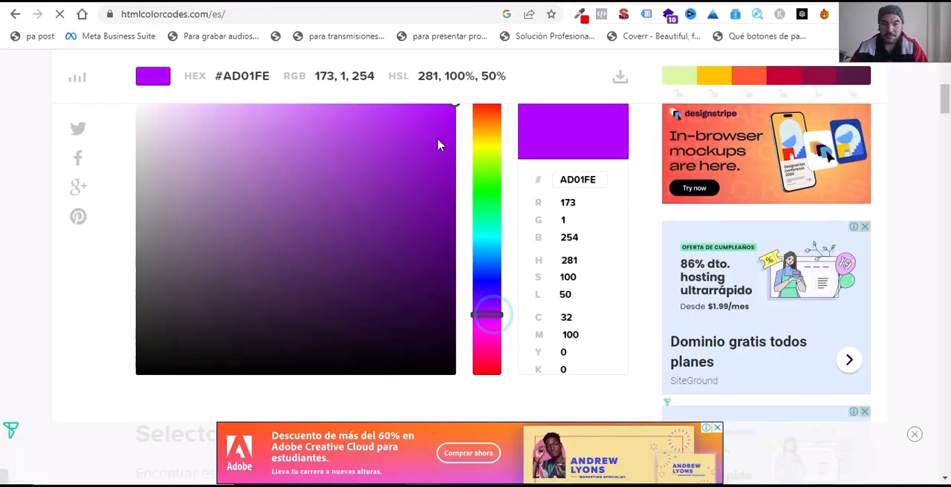
{"action": "left_click_drag", "start_coordinate": [438, 145], "coordinate": [455, 105]}
{"action": "scroll", "coordinate": [657, 294], "scroll_direction": "up", "scroll_amount": 1}
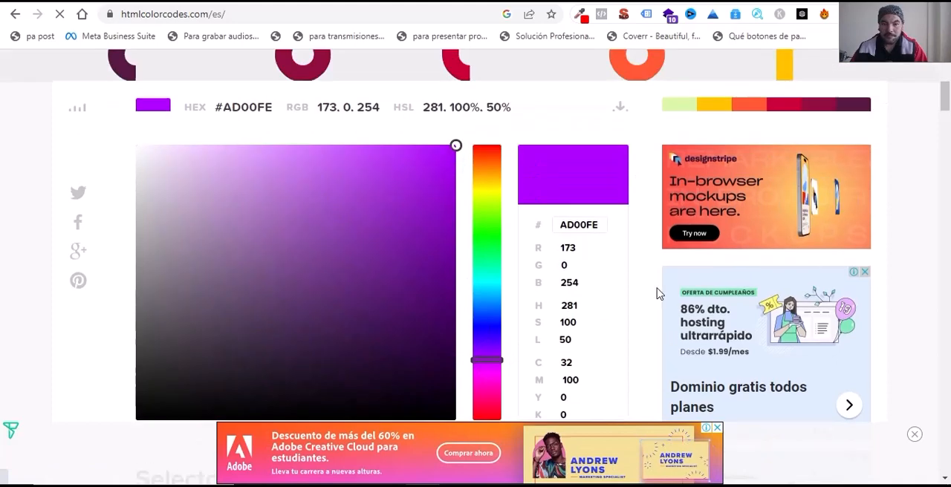
{"action": "double_click", "coordinate": [604, 249]}
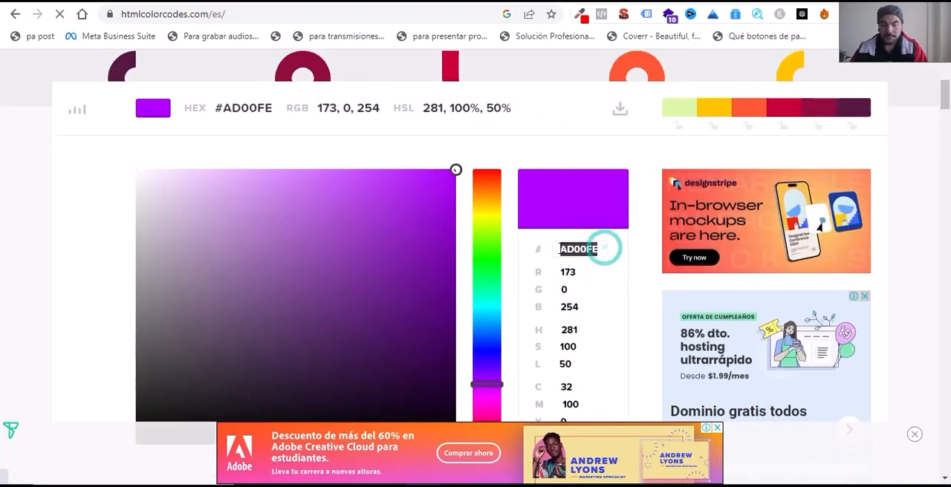
Step: In the SlidesAI custom theme, set the body font colour to #AD00FE and the background colour to #000000
{"action": "left_click", "coordinate": [446, 5]}
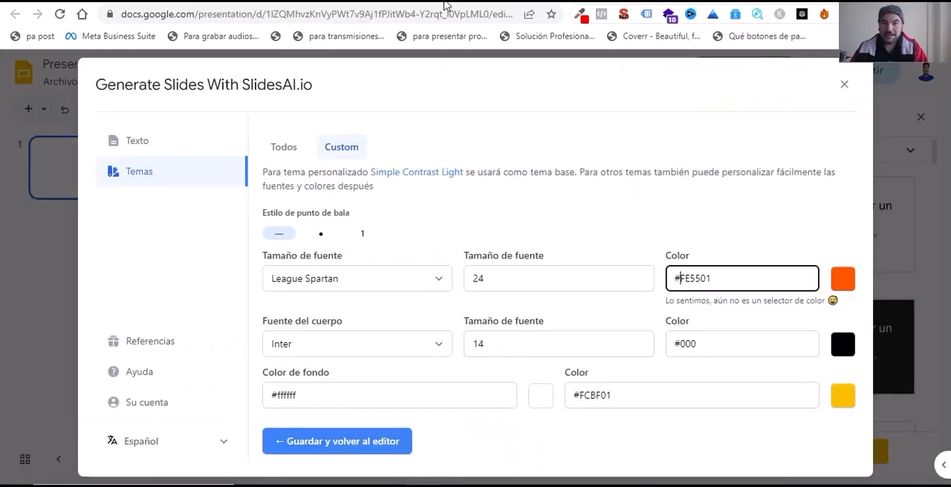
{"action": "left_click", "coordinate": [707, 343]}
{"action": "left_click_drag", "start_coordinate": [705, 344], "coordinate": [682, 343]}
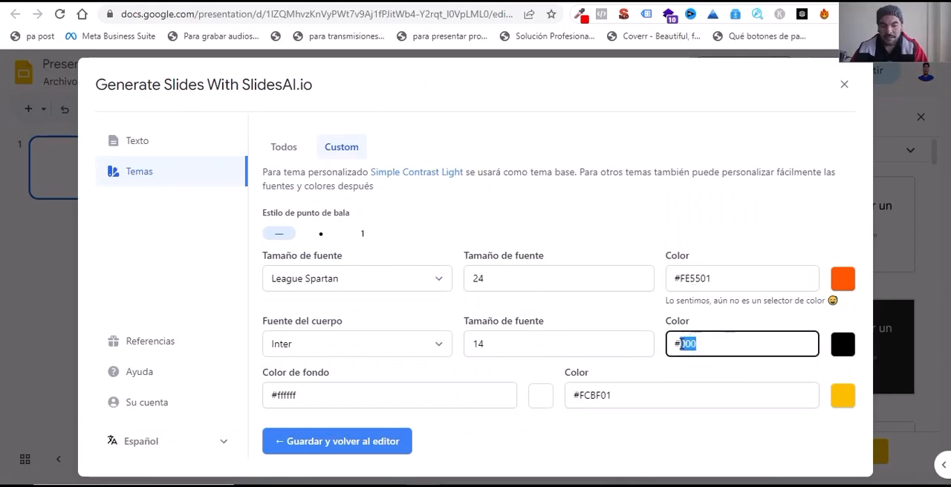
{"action": "key", "text": "ctrl+v"}
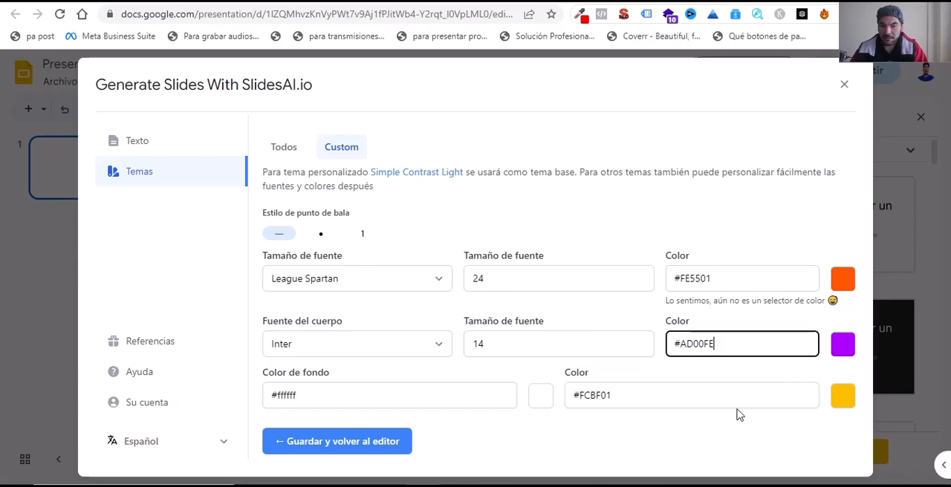
{"action": "double_click", "coordinate": [310, 398]}
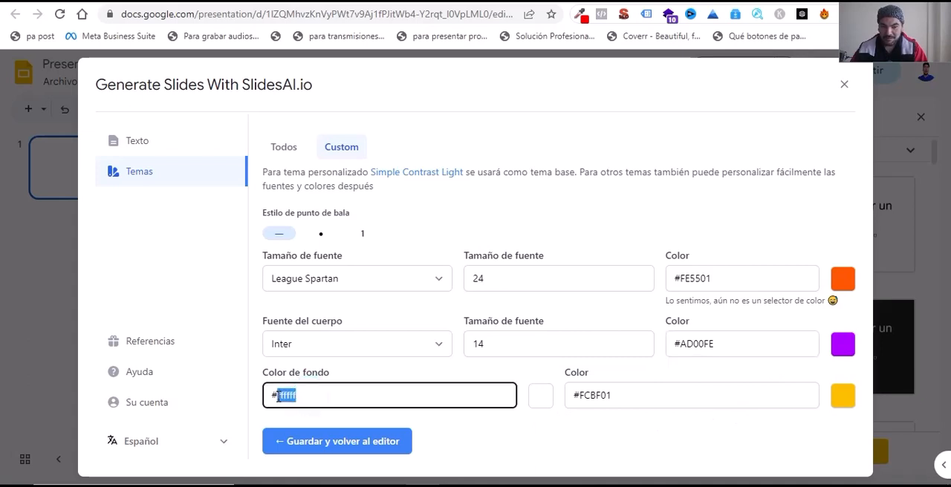
{"action": "type", "text": "000000"}
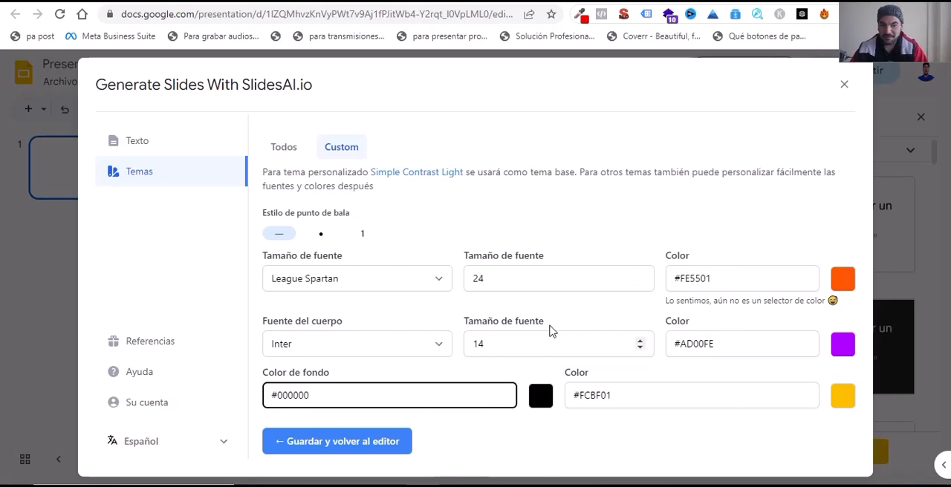
Step: Preview the ready-made Modern Monochrome Dark theme, select it for the presentation, and save it to return to the editor
{"action": "left_click", "coordinate": [287, 150]}
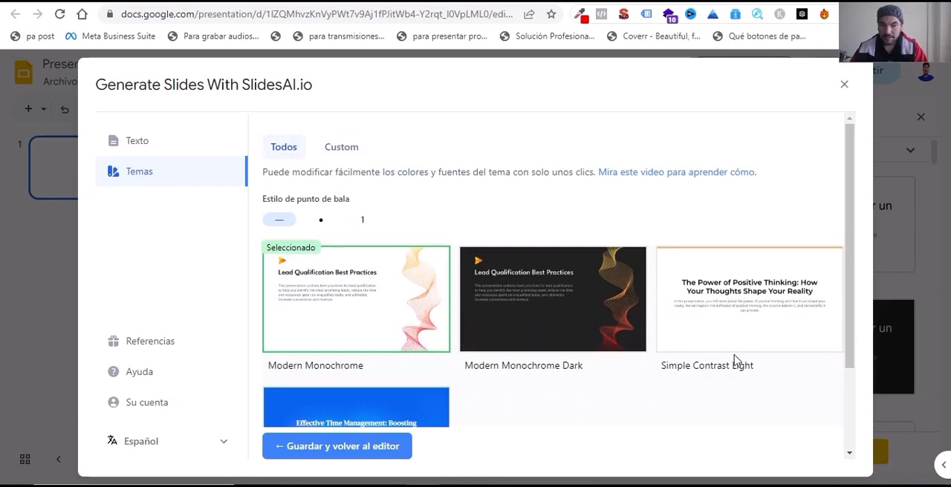
{"action": "mouse_move", "coordinate": [480, 349]}
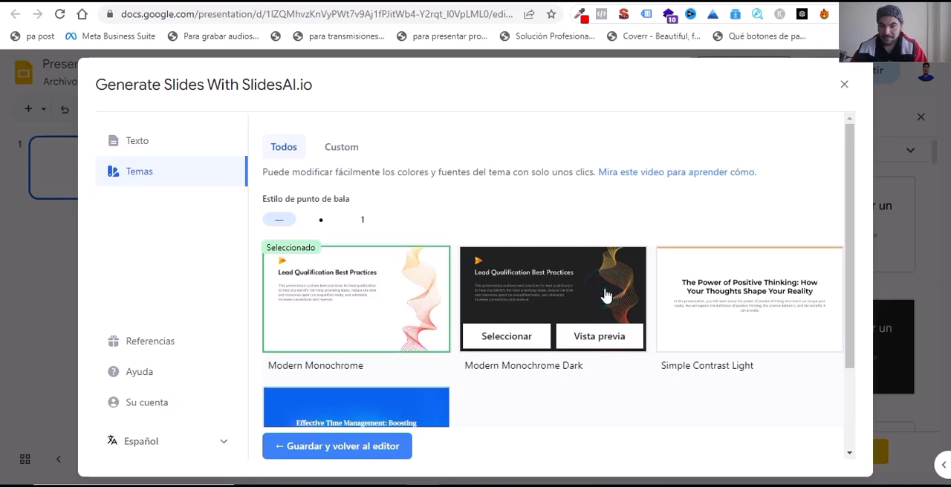
{"action": "left_click", "coordinate": [609, 339]}
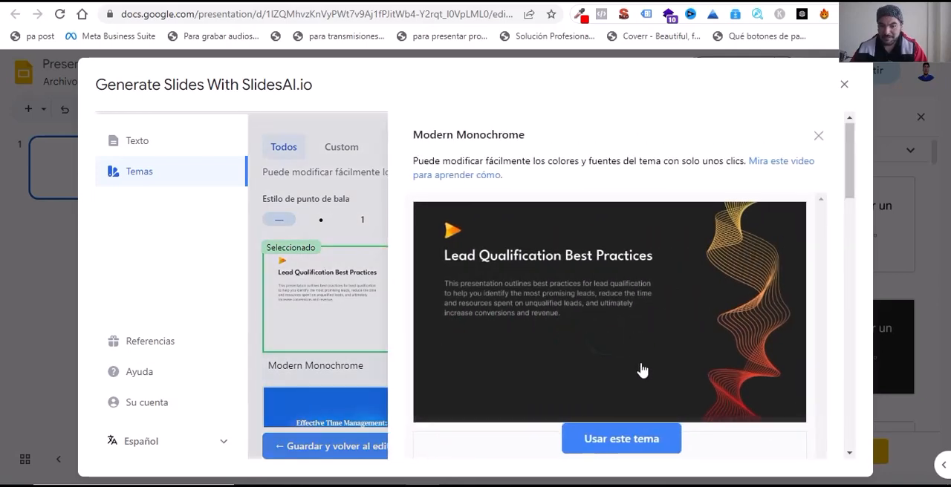
{"action": "scroll", "coordinate": [642, 370], "scroll_direction": "down", "scroll_amount": 3}
{"action": "scroll", "coordinate": [637, 365], "scroll_direction": "down", "scroll_amount": 1}
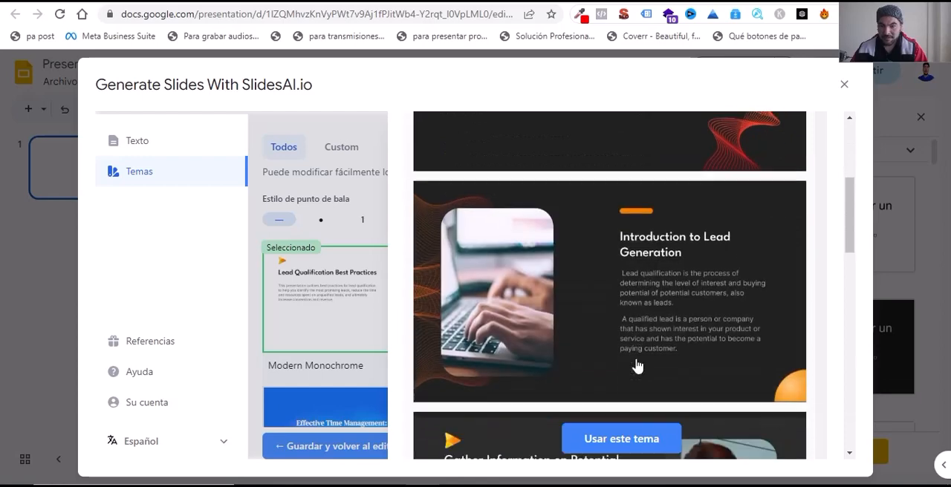
{"action": "scroll", "coordinate": [634, 364], "scroll_direction": "down", "scroll_amount": 5}
{"action": "scroll", "coordinate": [632, 360], "scroll_direction": "up", "scroll_amount": 7}
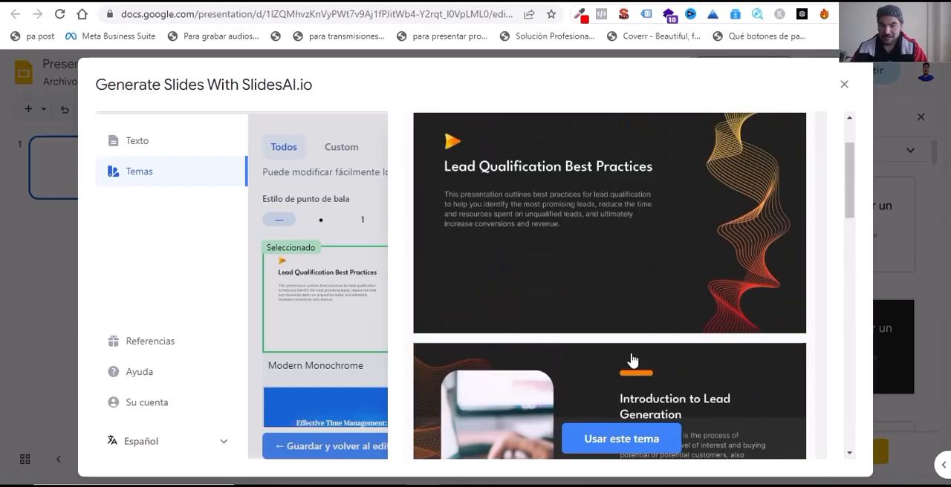
{"action": "scroll", "coordinate": [632, 360], "scroll_direction": "up", "scroll_amount": 2}
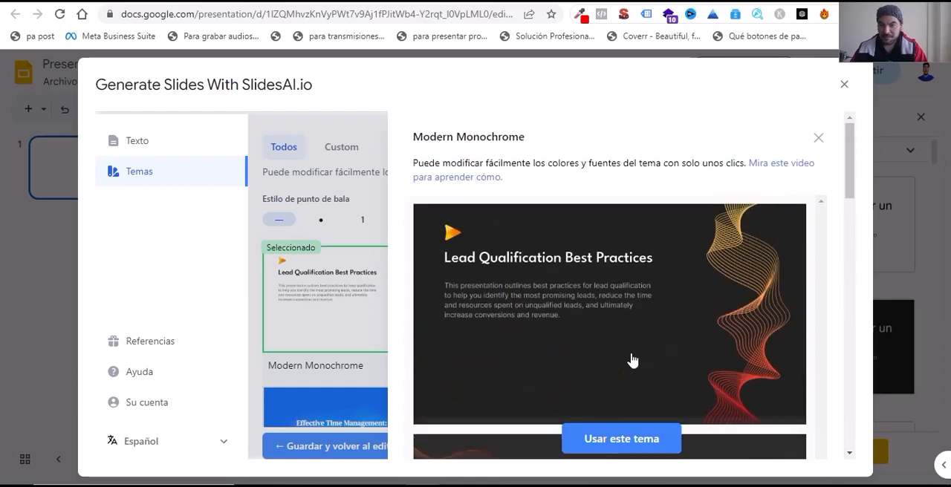
{"action": "left_click", "coordinate": [656, 438]}
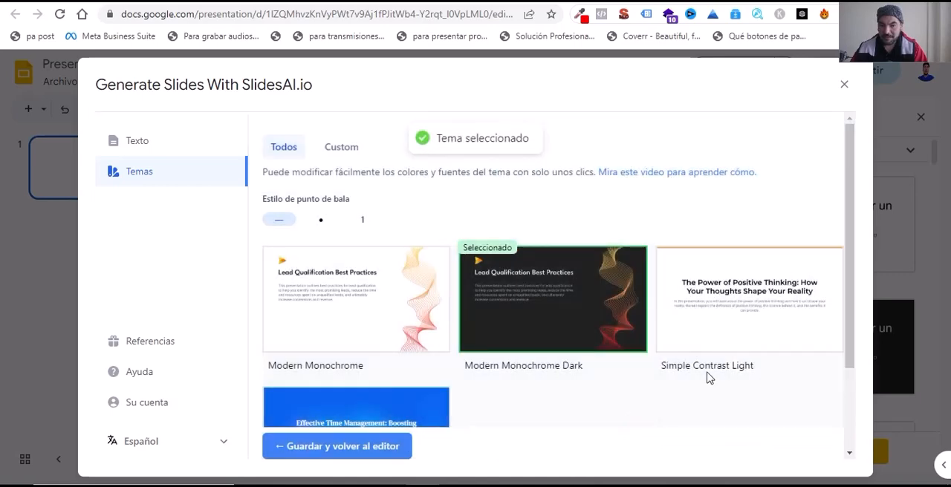
{"action": "scroll", "coordinate": [692, 379], "scroll_direction": "down", "scroll_amount": 2}
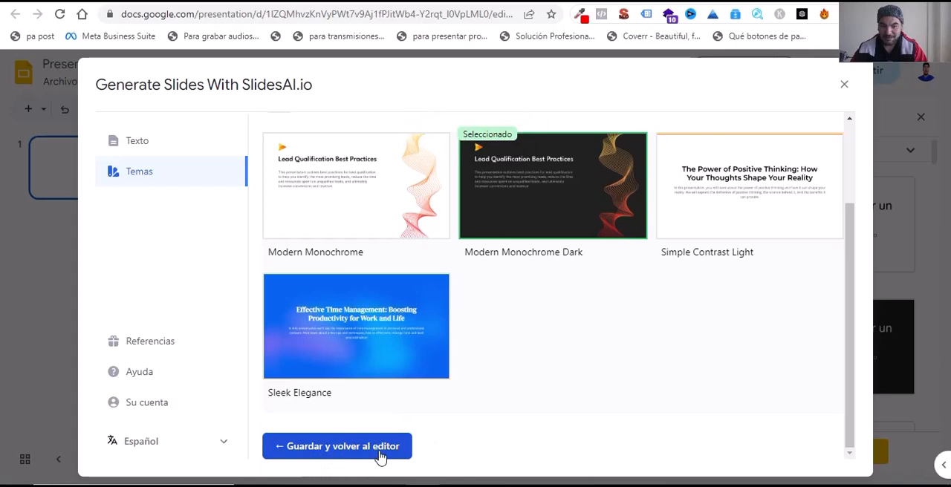
{"action": "left_click", "coordinate": [280, 451]}
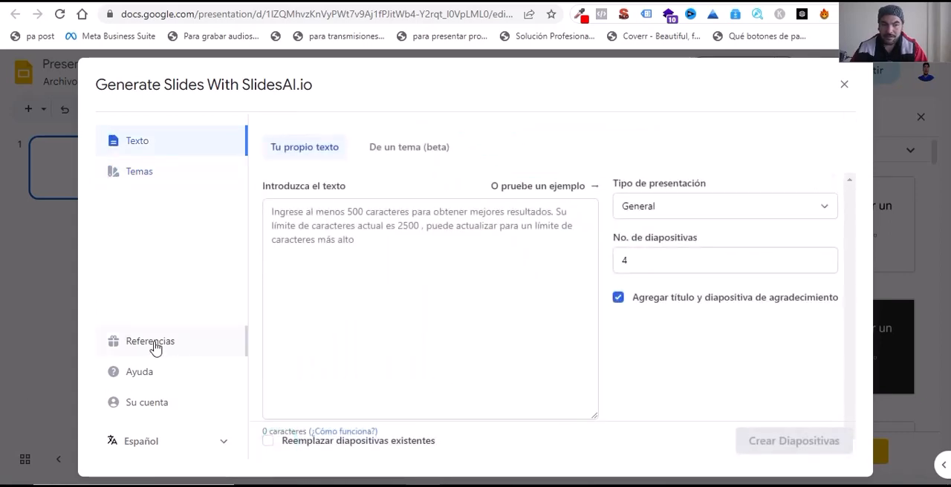
Step: View the SlidesAI referral offer and go back to the source text form
{"action": "left_click", "coordinate": [152, 344]}
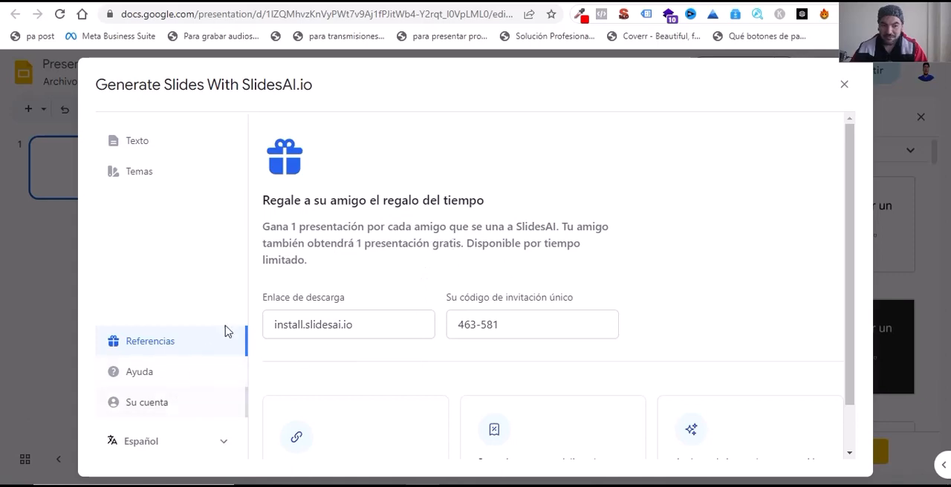
{"action": "left_click", "coordinate": [153, 143]}
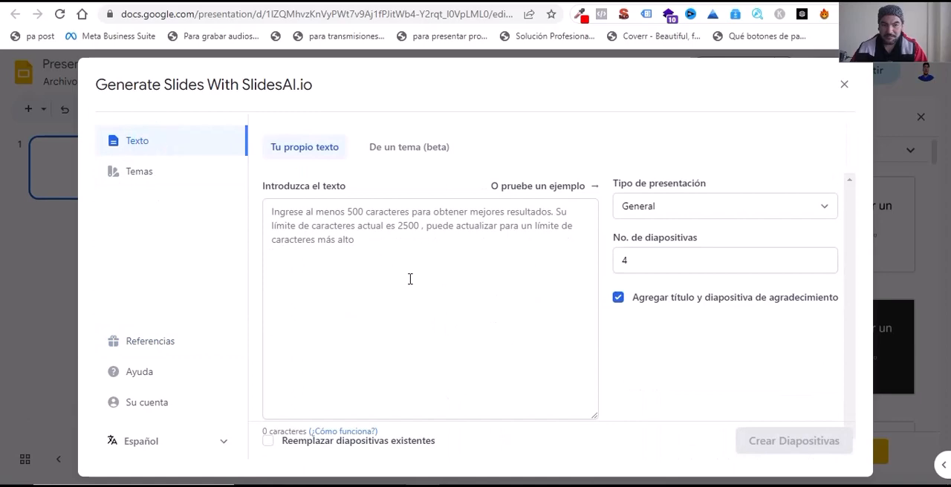
Step: Switch to ChatGPT, copy the highlighted list of ten ways to dress better, and return to the SlidesAI form
{"action": "left_click", "coordinate": [505, 3]}
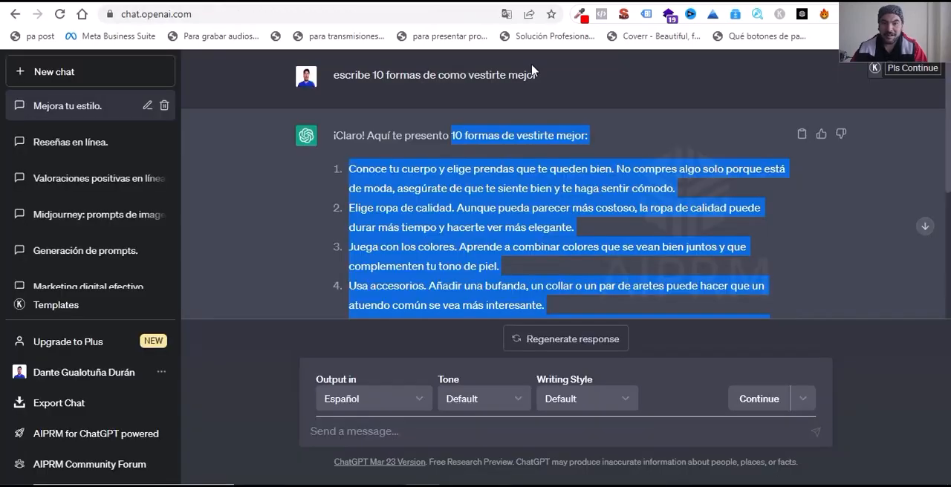
{"action": "right_click", "coordinate": [540, 232]}
{"action": "left_click", "coordinate": [579, 245]}
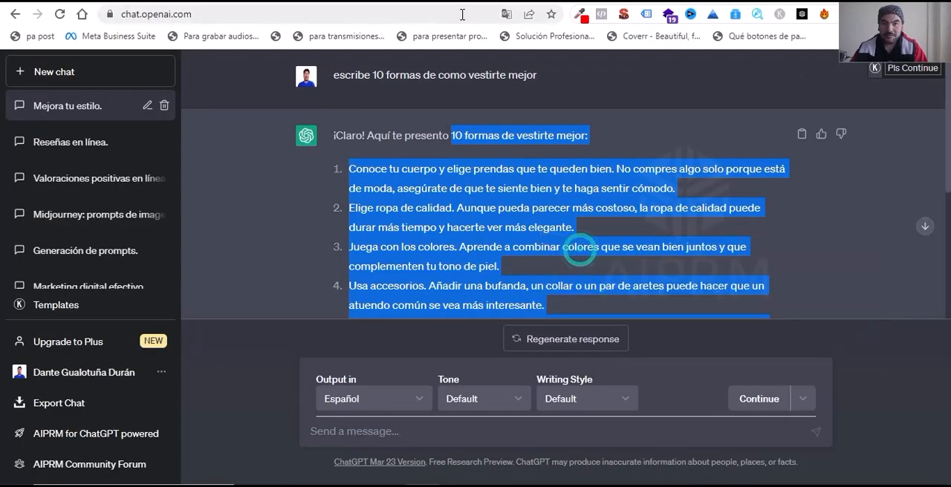
{"action": "left_click", "coordinate": [441, 2]}
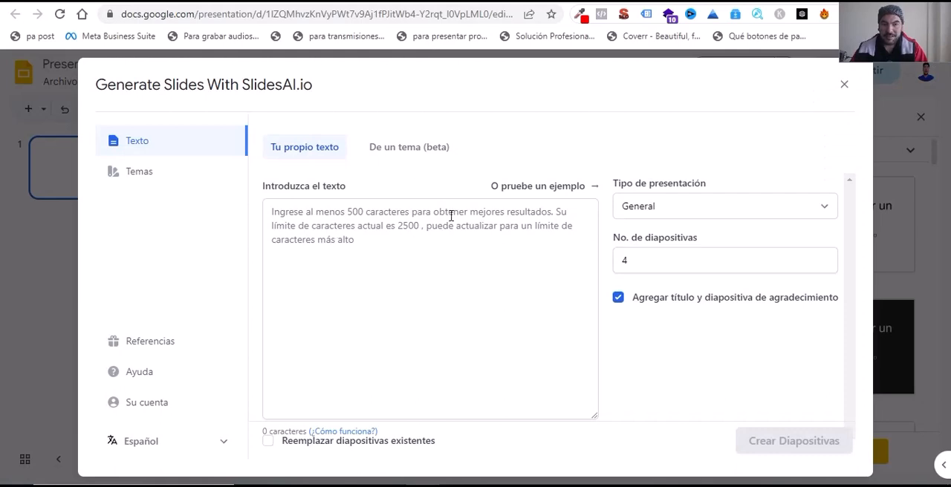
Step: Switch SlidesAI to generating from a topic and enter "Salud y bienestar" as the presentation subject
{"action": "left_click", "coordinate": [417, 153]}
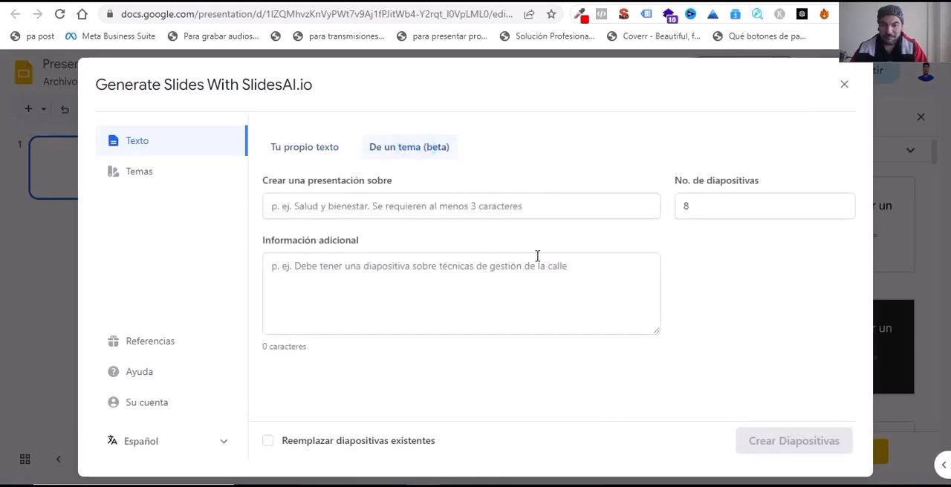
{"action": "left_click", "coordinate": [379, 211]}
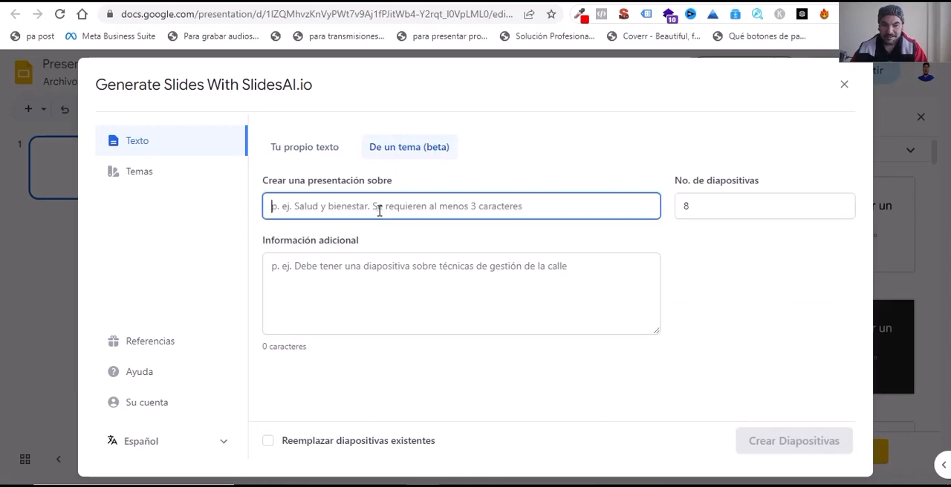
{"action": "type", "text": "Sa"}
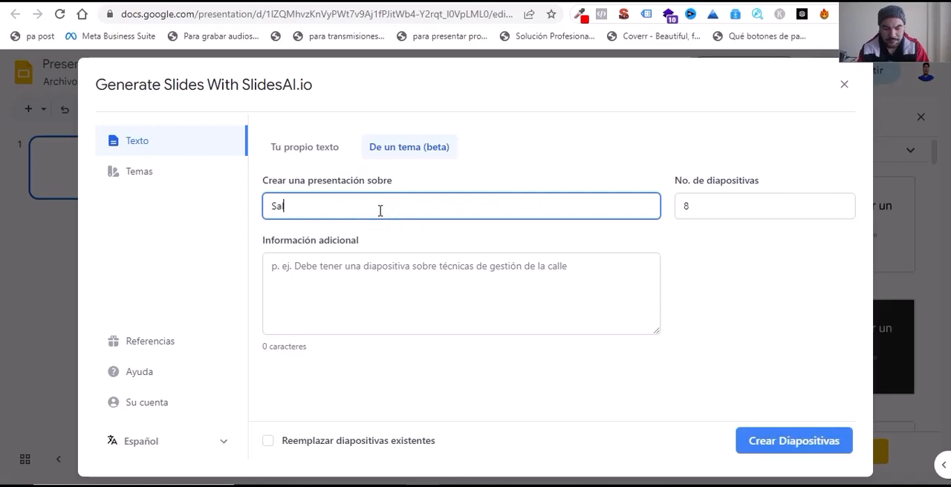
{"action": "type", "text": "lud y bienestar"}
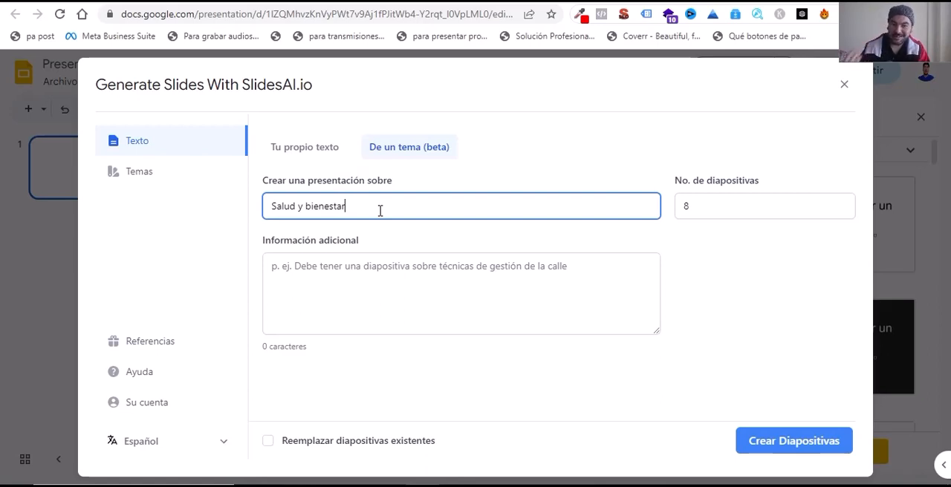
{"action": "left_click", "coordinate": [321, 272]}
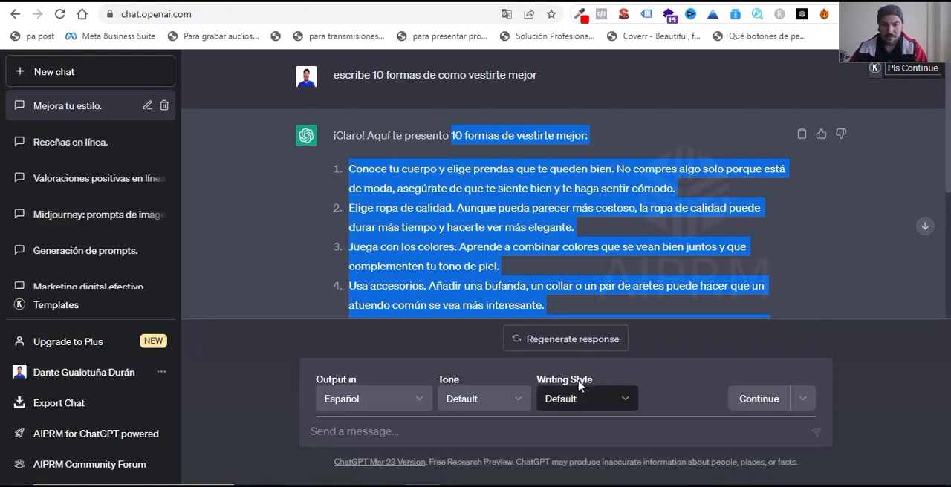
Step: In ChatGPT, ask for "10 tips para una buena salud"
{"action": "left_click", "coordinate": [400, 434]}
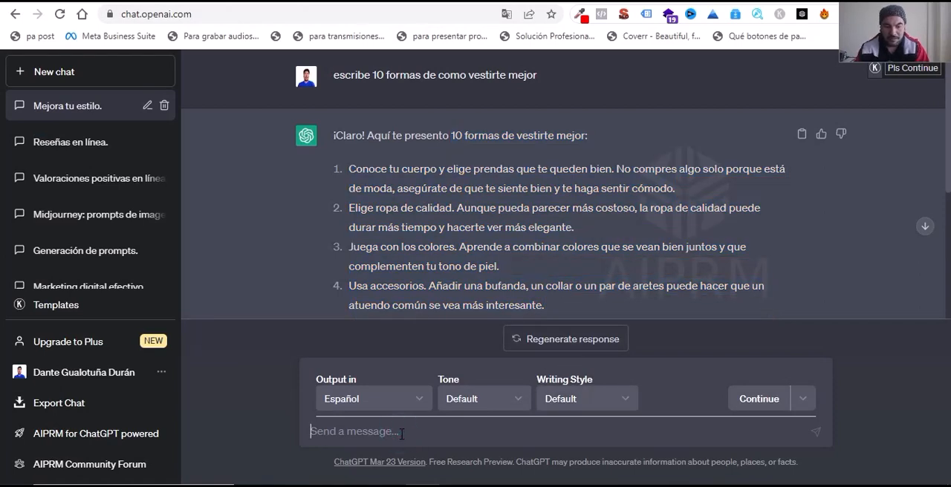
{"action": "type", "text": "10 tips para una buena salud"}
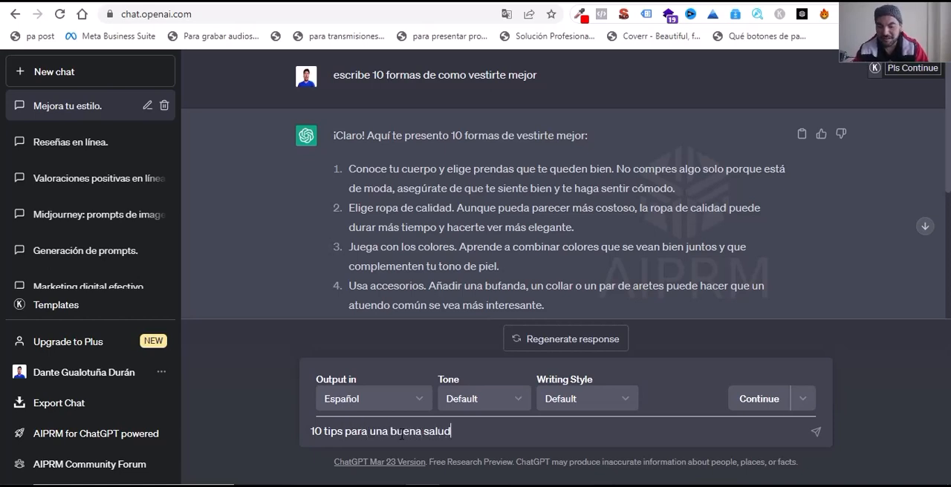
{"action": "key", "text": "Return"}
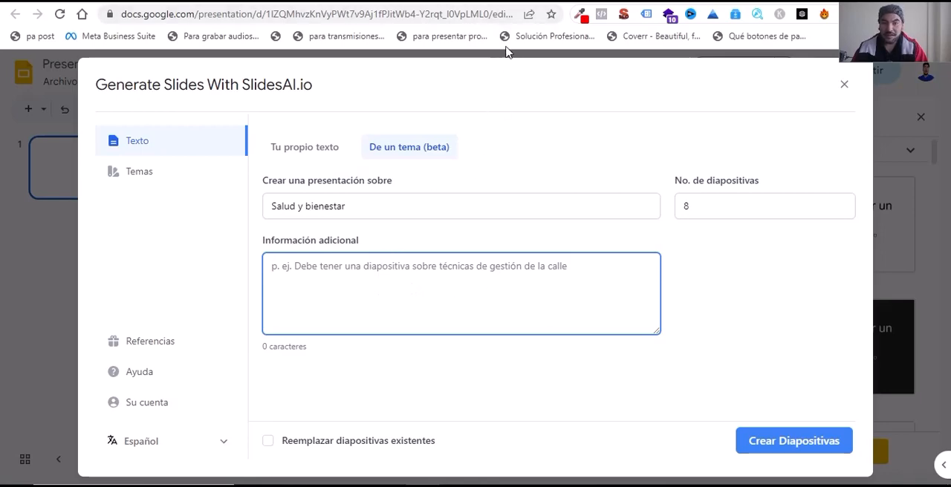
Step: Copy the ten health tips from the ChatGPT reply and paste them into the additional information of the SlidesAI topic form
{"action": "left_click", "coordinate": [499, 0]}
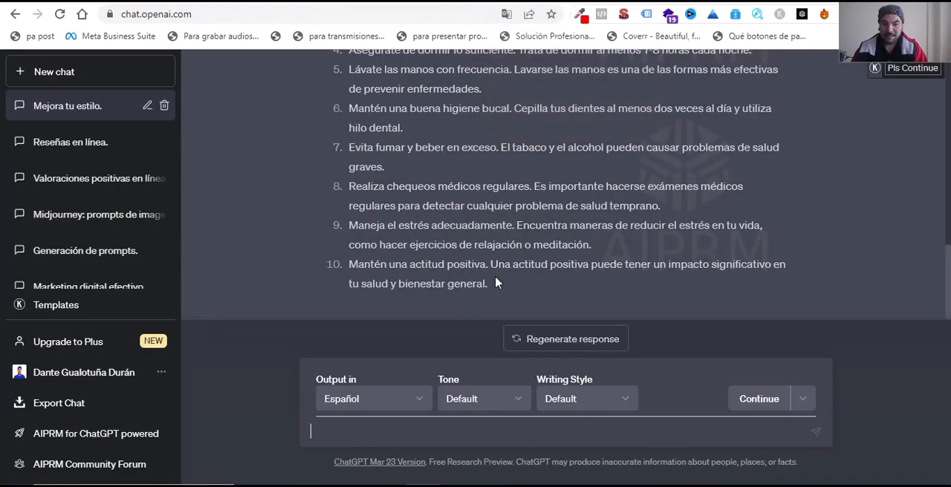
{"action": "left_click_drag", "start_coordinate": [500, 287], "coordinate": [354, 238]}
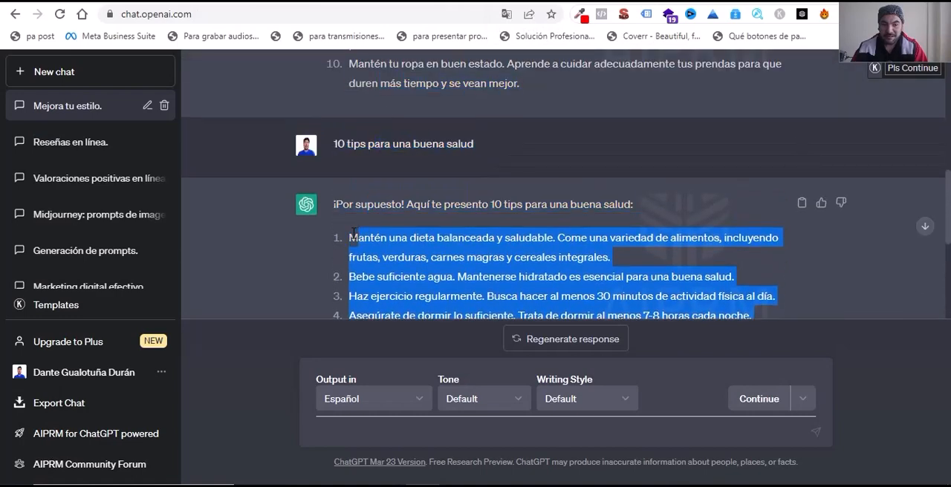
{"action": "right_click", "coordinate": [363, 239]}
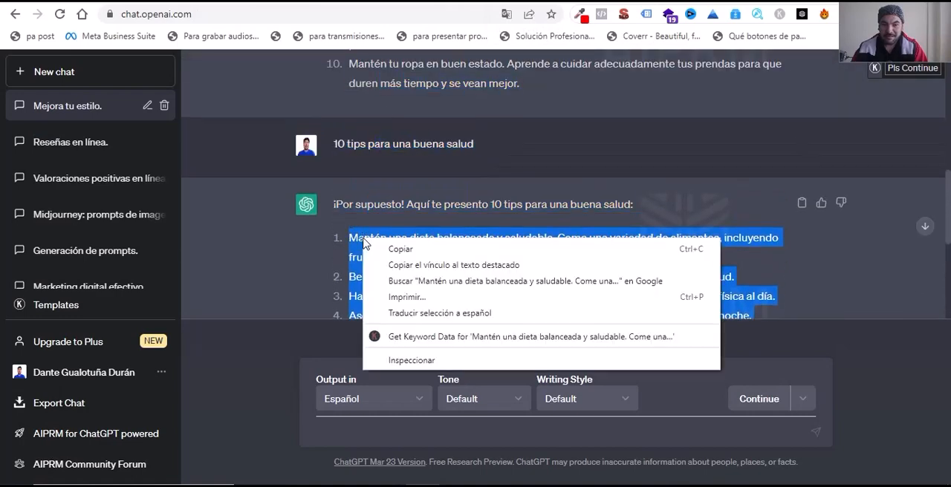
{"action": "left_click", "coordinate": [416, 249]}
{"action": "left_click", "coordinate": [436, 2]}
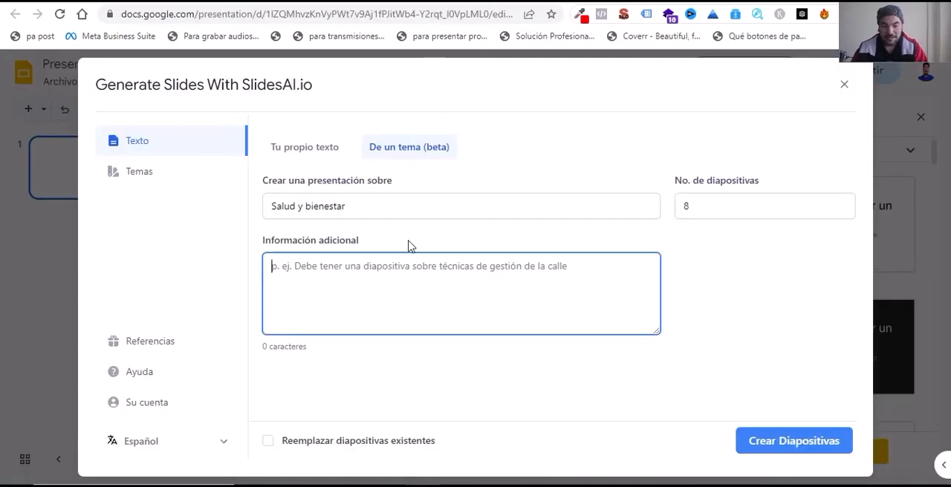
{"action": "key", "text": "ctrl+v"}
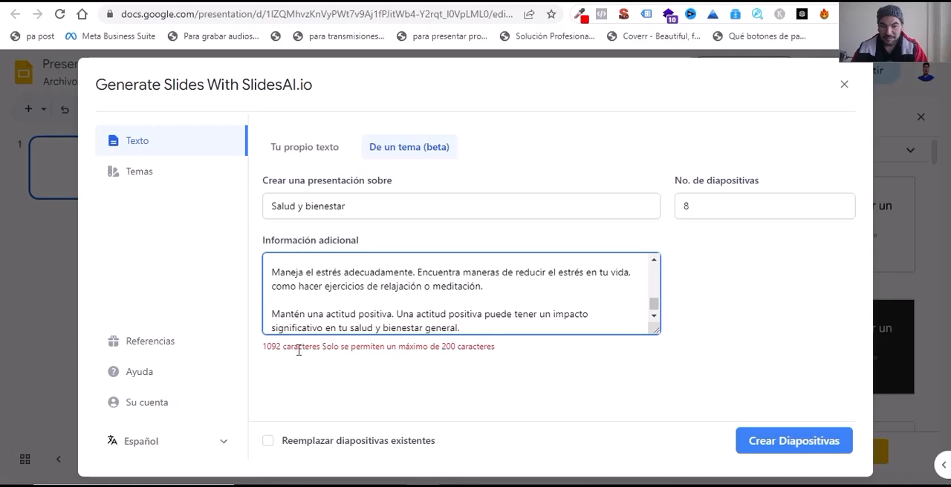
Step: Delete the final tip about keeping a positive attitude from the additional information and review the remaining text
{"action": "left_click_drag", "start_coordinate": [460, 327], "coordinate": [273, 312]}
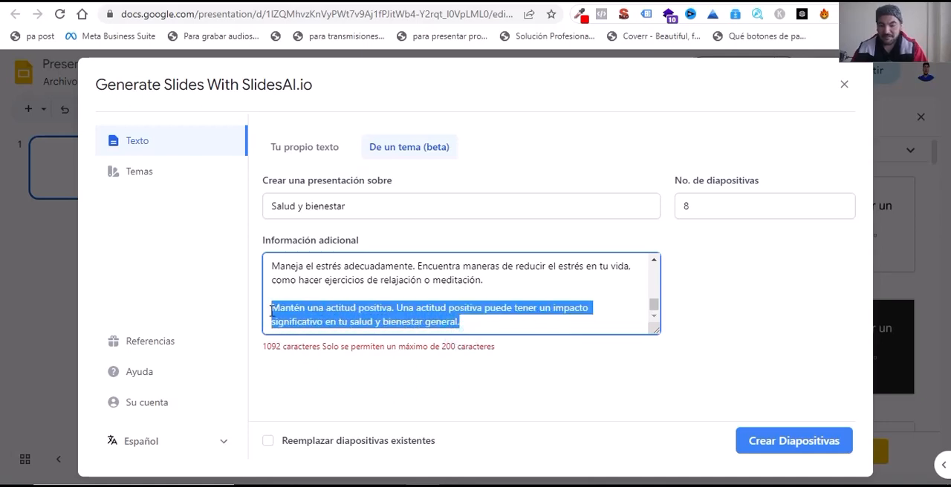
{"action": "key", "text": "BackSpace"}
{"action": "scroll", "coordinate": [395, 330], "scroll_direction": "up", "scroll_amount": 1}
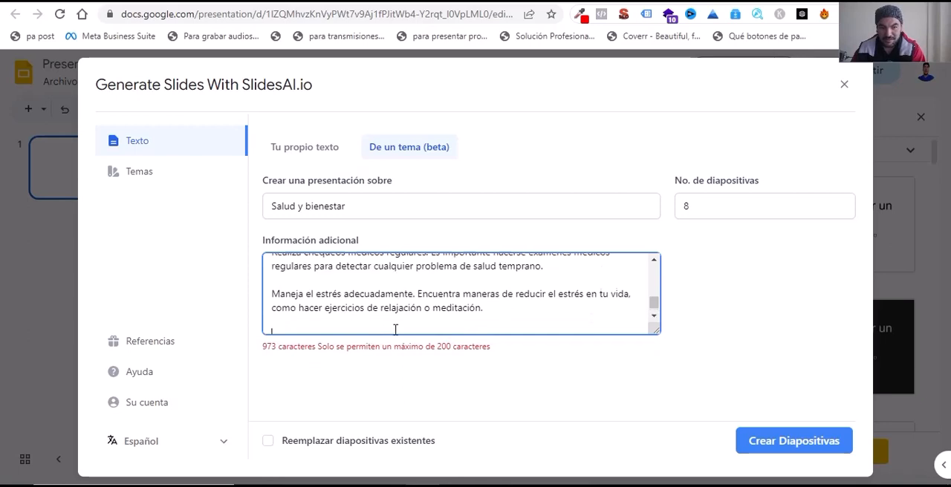
{"action": "scroll", "coordinate": [395, 330], "scroll_direction": "down", "scroll_amount": 1}
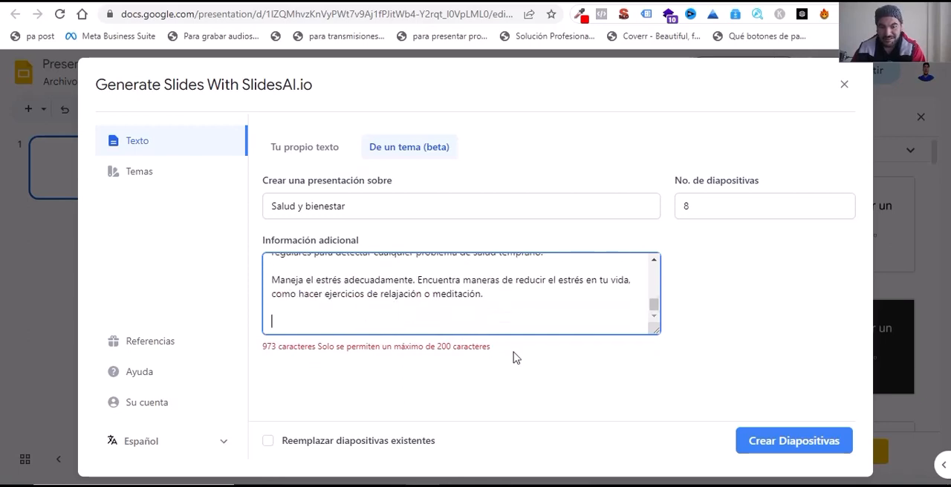
{"action": "scroll", "coordinate": [471, 323], "scroll_direction": "up", "scroll_amount": 5}
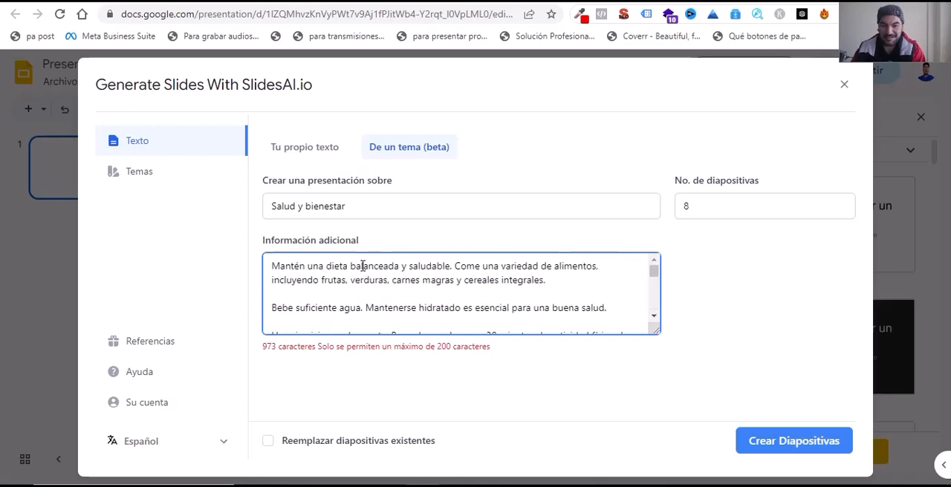
{"action": "scroll", "coordinate": [451, 312], "scroll_direction": "down", "scroll_amount": 5}
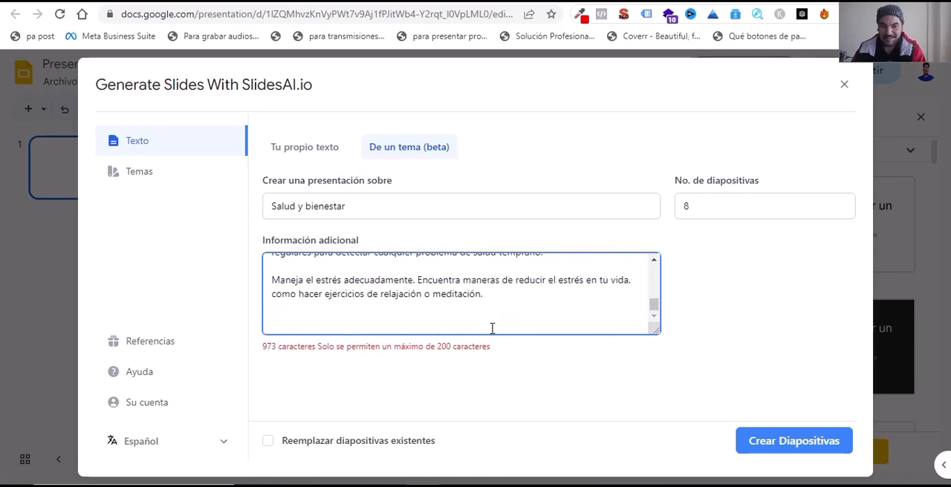
Step: Delete the tips about managing stress and having regular medical check-ups from the end of the additional information
{"action": "key", "text": "BackSpace"}
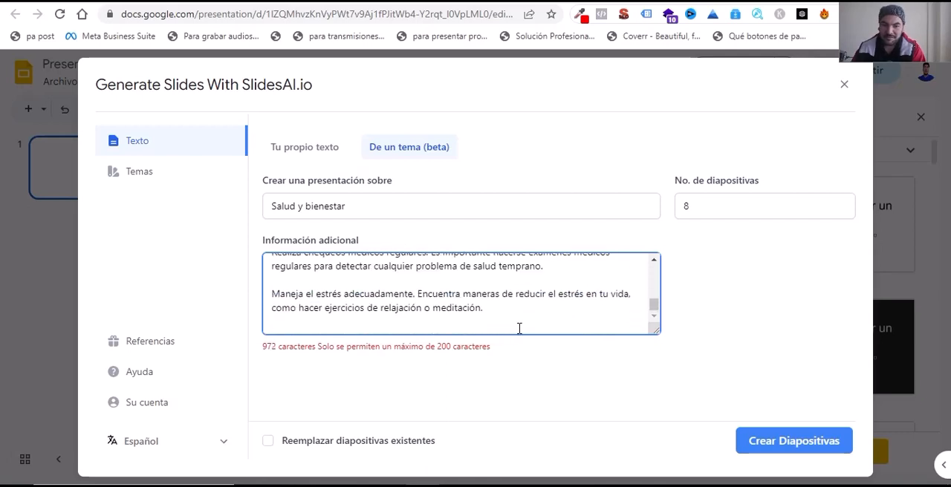
{"action": "key", "text": "BackSpace"}
{"action": "key", "text": "BackSpace"}
{"action": "key", "text": "BackSpace"}
{"action": "key", "text": "BackSpace"}
{"action": "key", "text": "BackSpace"}
{"action": "key", "text": "BackSpace"}
{"action": "key", "text": "BackSpace"}
{"action": "key", "text": "BackSpace"}
{"action": "key", "text": "BackSpace"}
{"action": "key", "text": "BackSpace"}
{"action": "key", "text": "BackSpace"}
{"action": "key", "text": "BackSpace"}
{"action": "key", "text": "BackSpace"}
{"action": "key", "text": "BackSpace"}
{"action": "key", "text": "BackSpace"}
{"action": "key", "text": "BackSpace"}
{"action": "key", "text": "BackSpace"}
{"action": "key", "text": "BackSpace"}
{"action": "key", "text": "BackSpace"}
{"action": "key", "text": "BackSpace"}
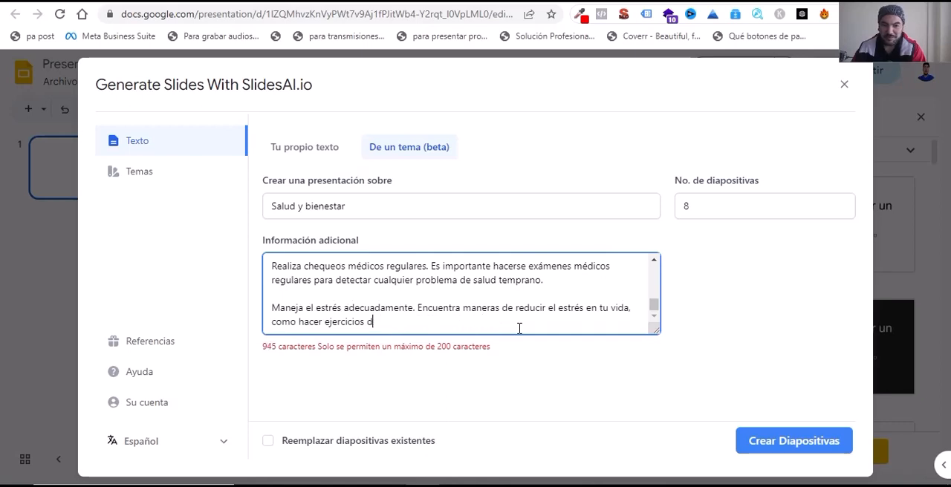
{"action": "key", "text": "BackSpace"}
{"action": "key", "text": "BackSpace"}
{"action": "key", "text": "BackSpace"}
{"action": "key", "text": "BackSpace"}
{"action": "key", "text": "BackSpace"}
{"action": "key", "text": "BackSpace"}
{"action": "key", "text": "BackSpace"}
{"action": "key", "text": "BackSpace"}
{"action": "key", "text": "BackSpace"}
{"action": "key", "text": "BackSpace"}
{"action": "key", "text": "BackSpace"}
{"action": "key", "text": "BackSpace"}
{"action": "key", "text": "BackSpace"}
{"action": "key", "text": "BackSpace"}
{"action": "key", "text": "BackSpace"}
{"action": "key", "text": "BackSpace"}
{"action": "key", "text": "BackSpace"}
{"action": "key", "text": "BackSpace"}
{"action": "key", "text": "BackSpace"}
{"action": "key", "text": "BackSpace"}
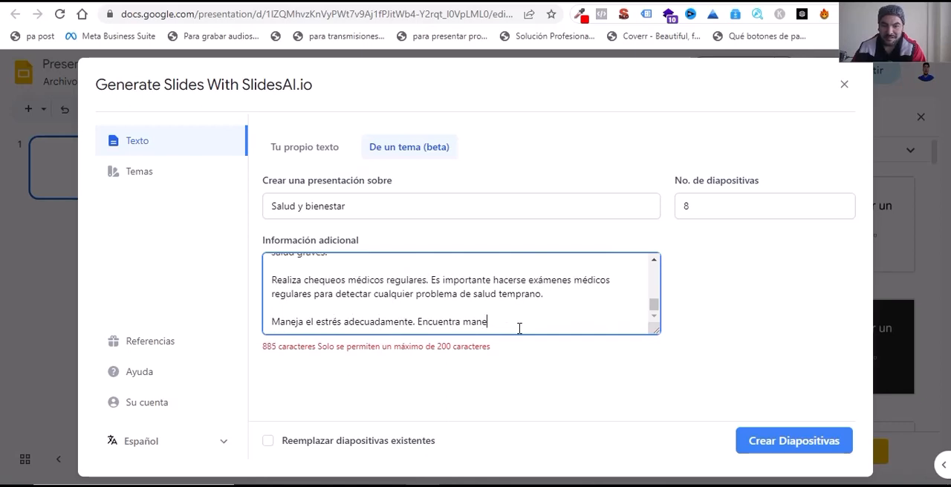
{"action": "left_click_drag", "start_coordinate": [427, 320], "coordinate": [270, 278]}
{"action": "key", "text": "BackSpace"}
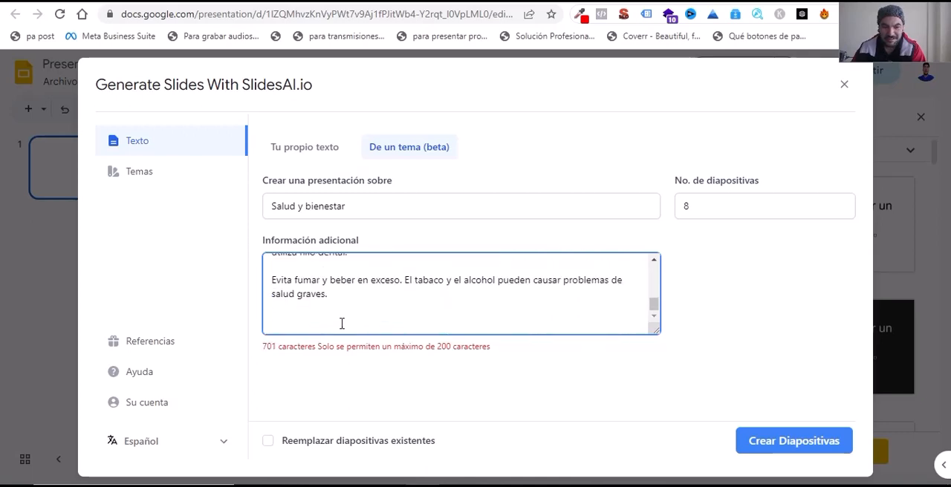
Step: Delete the tips about smoking and drinking, oral hygiene and handwashing from the additional information
{"action": "left_click_drag", "start_coordinate": [335, 300], "coordinate": [265, 286]}
{"action": "key", "text": "BackSpace"}
{"action": "scroll", "coordinate": [360, 325], "scroll_direction": "up", "scroll_amount": 2}
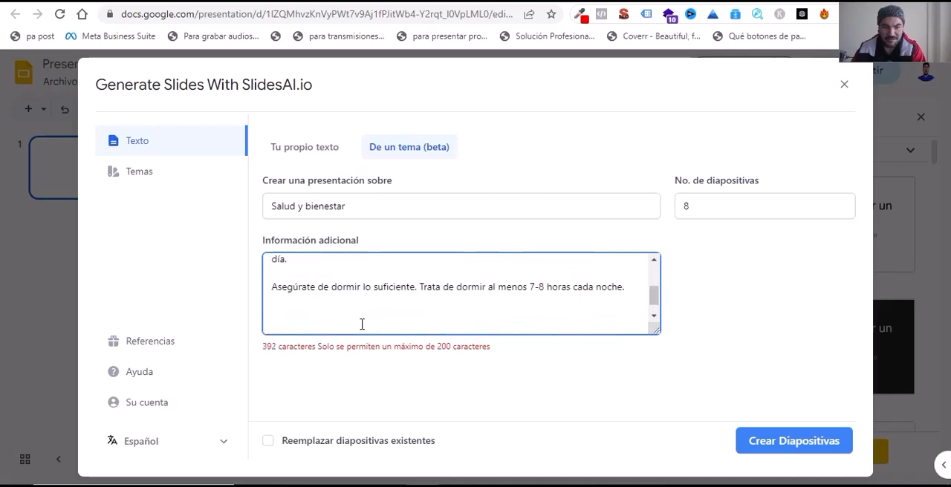
Step: Try deleting everything after the balanced diet tip in the additional information, then undo that deletion
{"action": "scroll", "coordinate": [569, 290], "scroll_direction": "down", "scroll_amount": 2}
{"action": "left_click_drag", "start_coordinate": [637, 271], "coordinate": [225, 303]}
{"action": "key", "text": "BackSpace"}
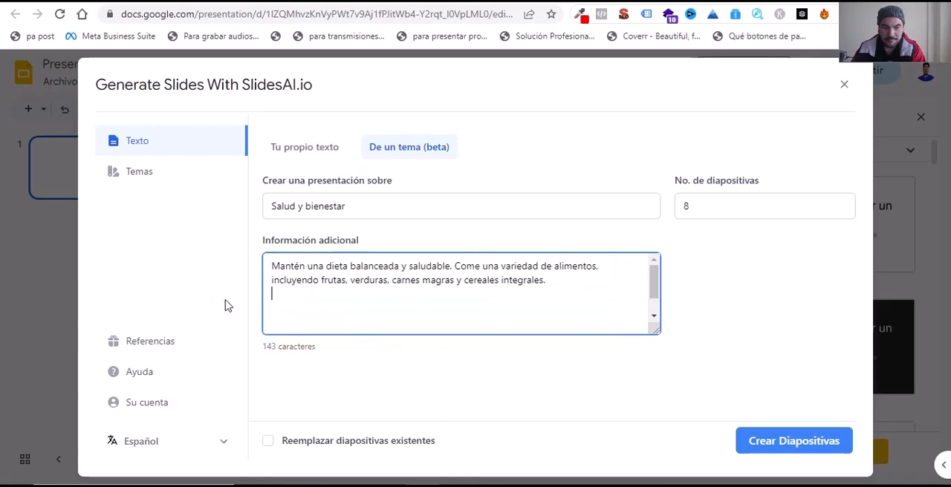
{"action": "key", "text": "ctrl+z"}
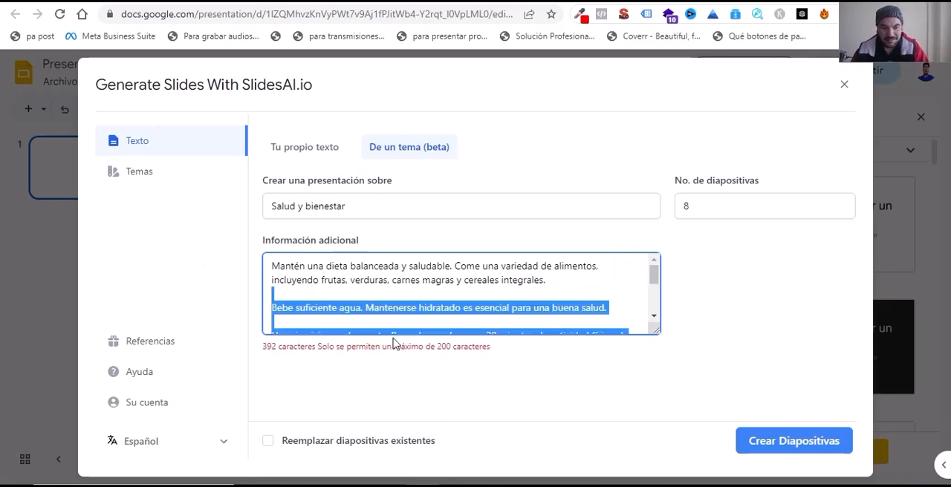
{"action": "scroll", "coordinate": [392, 322], "scroll_direction": "down", "scroll_amount": 3}
{"action": "left_click", "coordinate": [393, 315]}
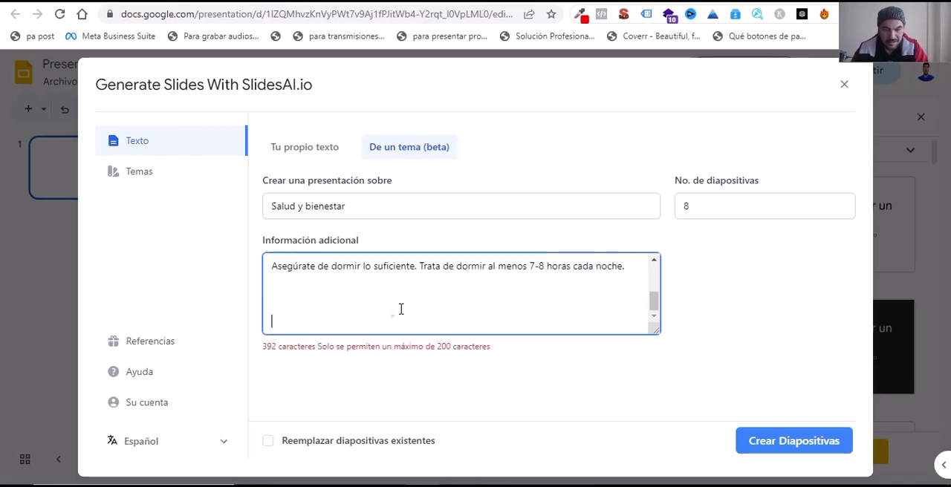
Step: Delete the tips about getting enough sleep and exercising regularly from the additional information
{"action": "scroll", "coordinate": [487, 324], "scroll_direction": "up", "scroll_amount": 2}
{"action": "scroll", "coordinate": [545, 329], "scroll_direction": "down", "scroll_amount": 2}
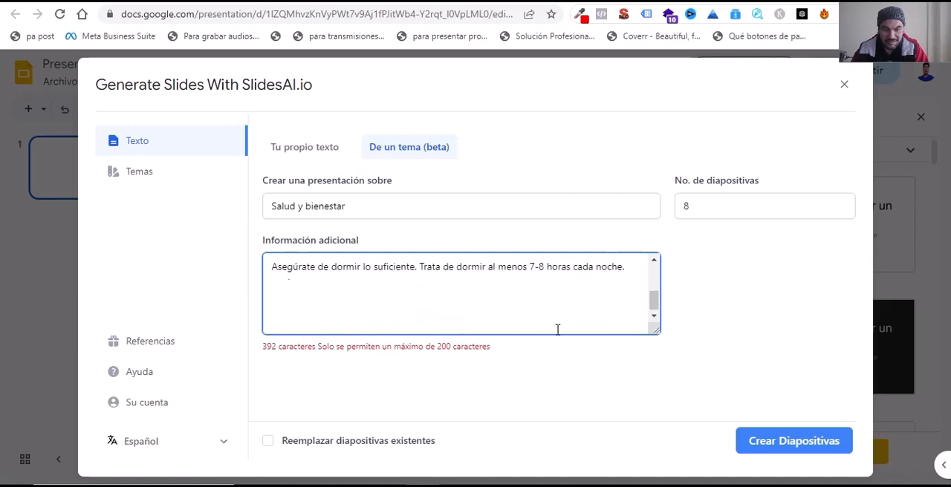
{"action": "left_click", "coordinate": [632, 267]}
{"action": "left_click_drag", "start_coordinate": [625, 268], "coordinate": [270, 268]}
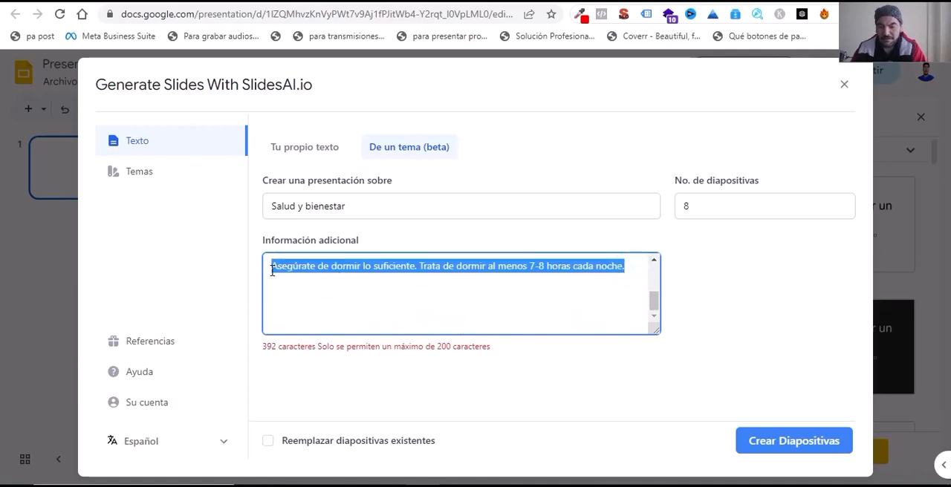
{"action": "key", "text": "BackSpace"}
{"action": "scroll", "coordinate": [357, 316], "scroll_direction": "up", "scroll_amount": 1}
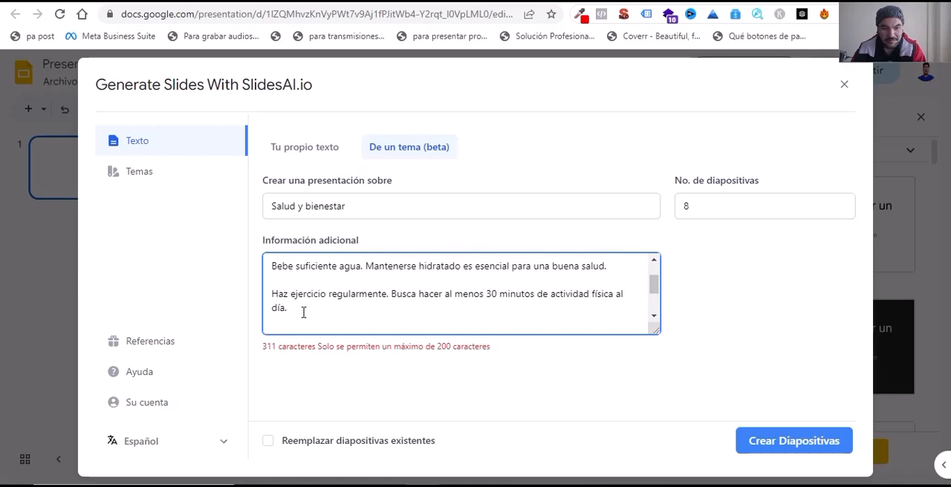
{"action": "left_click_drag", "start_coordinate": [301, 311], "coordinate": [272, 294]}
{"action": "key", "text": "BackSpace"}
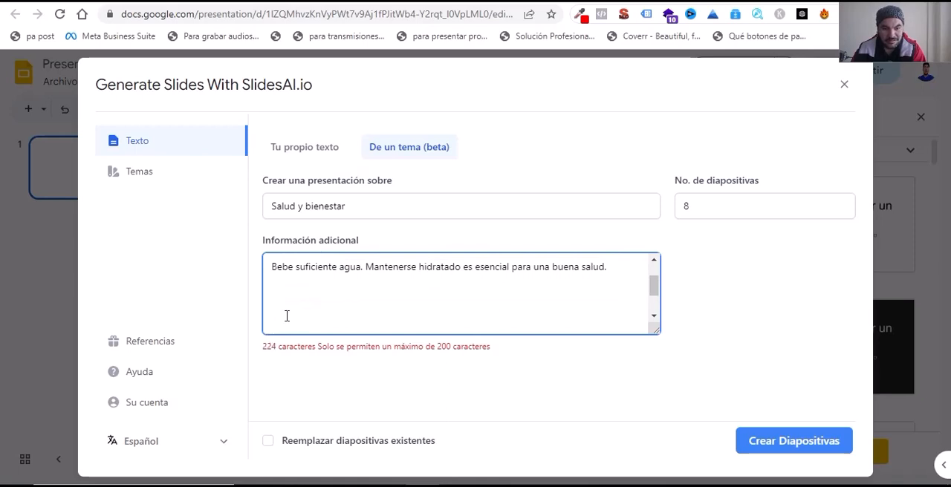
Step: Shorten the water tip by deleting "para una buena salud." from the end of its sentence
{"action": "scroll", "coordinate": [287, 315], "scroll_direction": "up", "scroll_amount": 1}
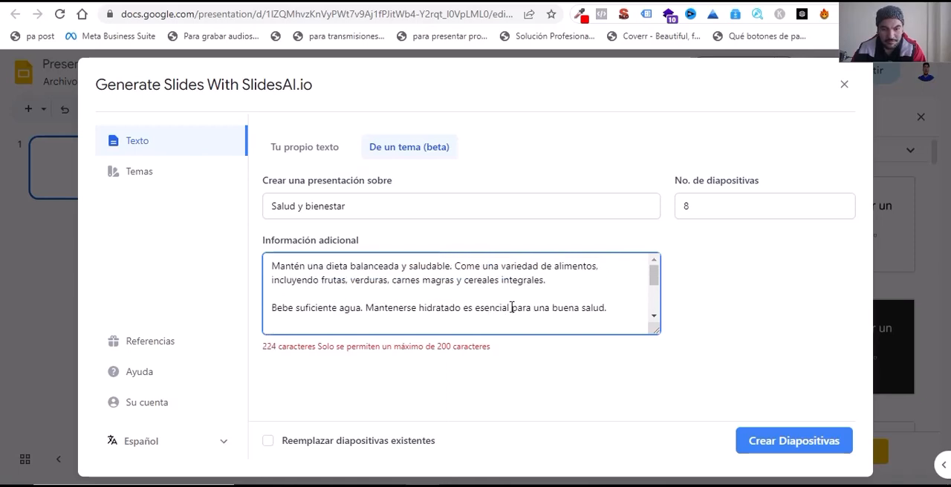
{"action": "left_click_drag", "start_coordinate": [513, 307], "coordinate": [616, 307]}
{"action": "key", "text": "BackSpace"}
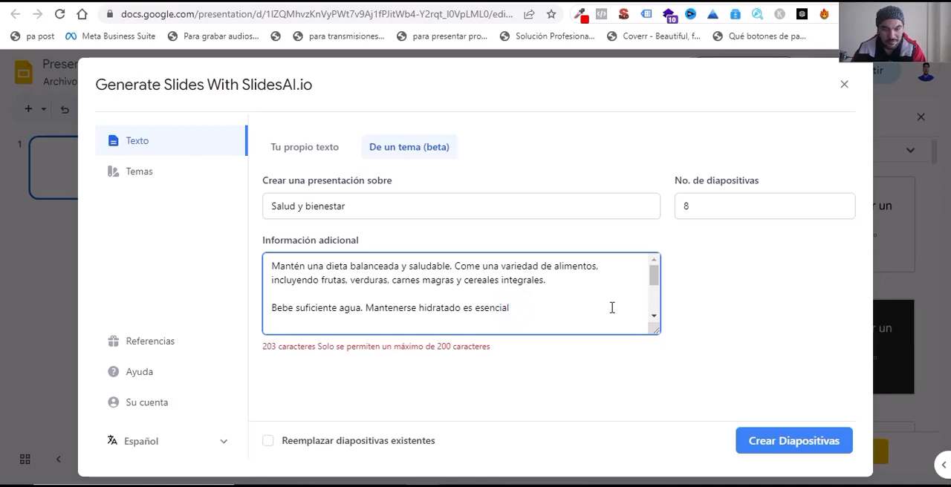
Step: Delete "es esencial" from the end of the water tip in the additional information and create the slides
{"action": "key", "text": "BackSpace"}
{"action": "key", "text": "BackSpace"}
{"action": "key", "text": "BackSpace"}
{"action": "key", "text": "BackSpace"}
{"action": "key", "text": "BackSpace"}
{"action": "key", "text": "BackSpace"}
{"action": "key", "text": "BackSpace"}
{"action": "key", "text": "BackSpace"}
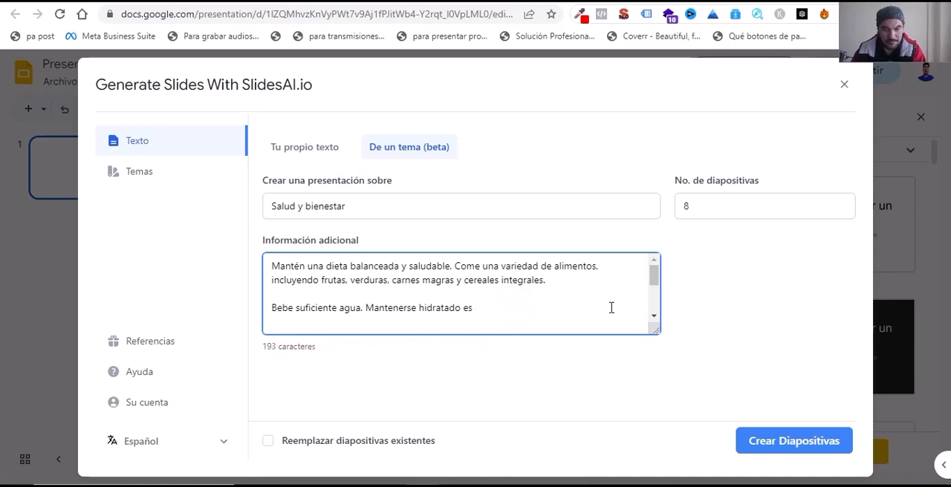
{"action": "key", "text": "BackSpace"}
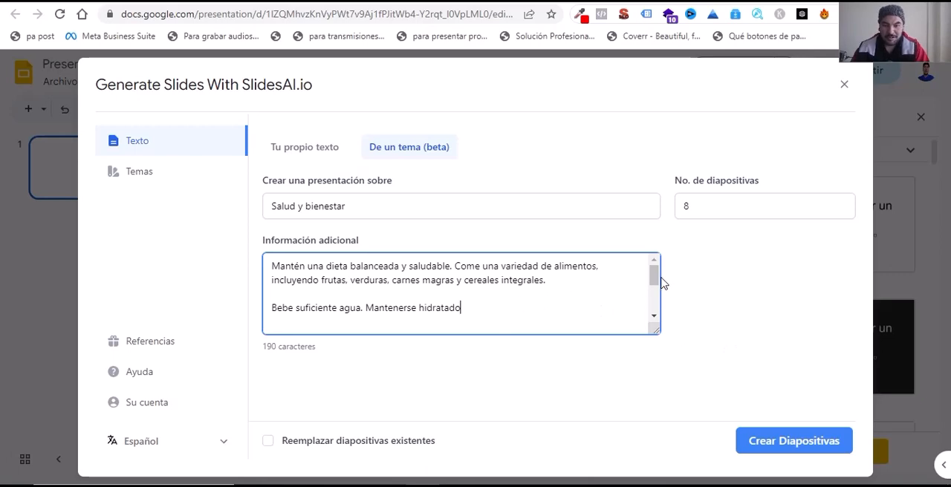
{"action": "mouse_move", "coordinate": [658, 277]}
{"action": "left_mouse_down"}
{"action": "mouse_move", "coordinate": [655, 319]}
{"action": "mouse_move", "coordinate": [654, 276]}
{"action": "left_mouse_up"}
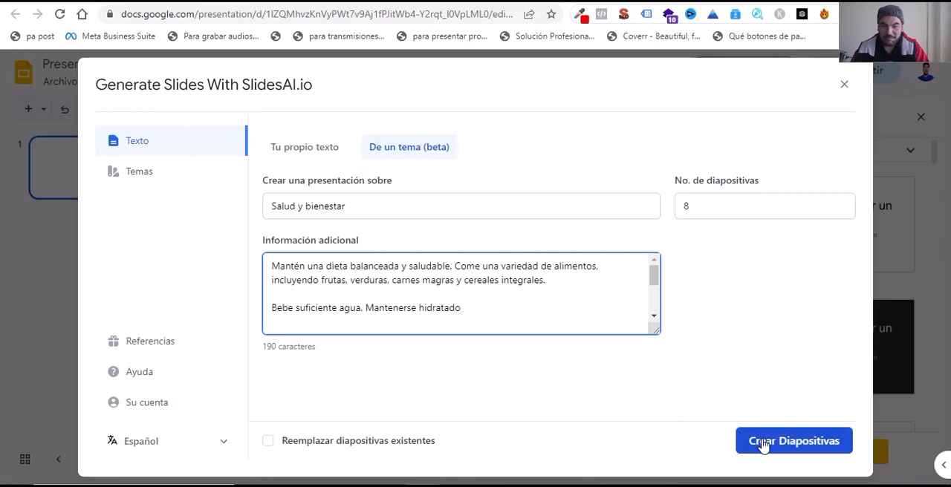
{"action": "left_click", "coordinate": [785, 442]}
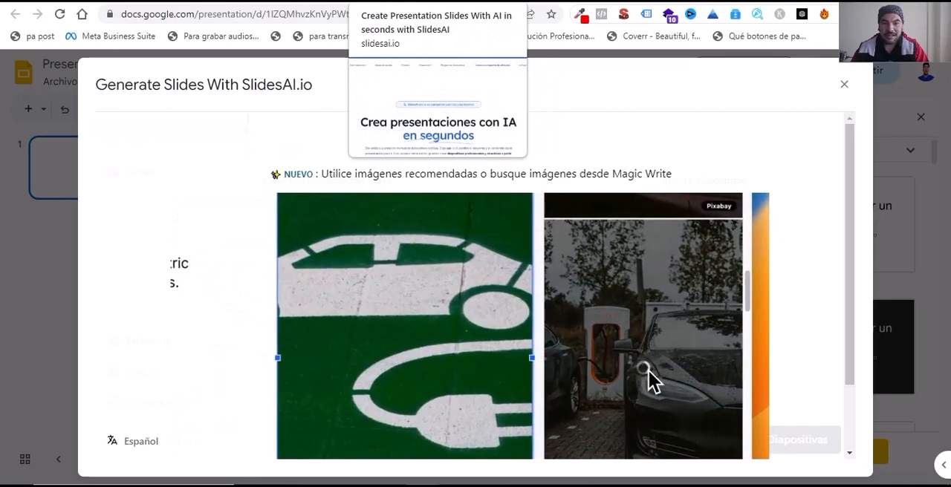
Step: Examine the presentation and character limits of the Básico, Pro and Premium plans on the SlidesAI website, and return to the Google Slides presentation
{"action": "left_click", "coordinate": [546, 2]}
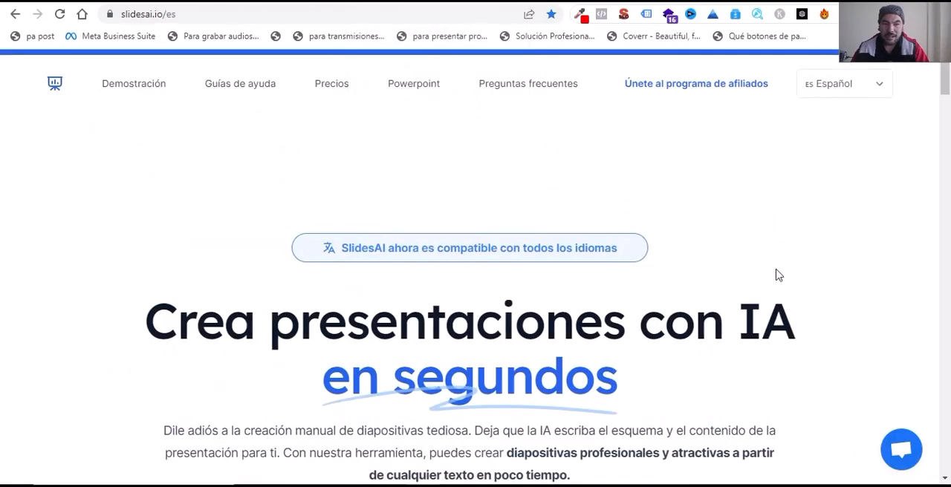
{"action": "scroll", "coordinate": [837, 303], "scroll_direction": "down", "scroll_amount": 20}
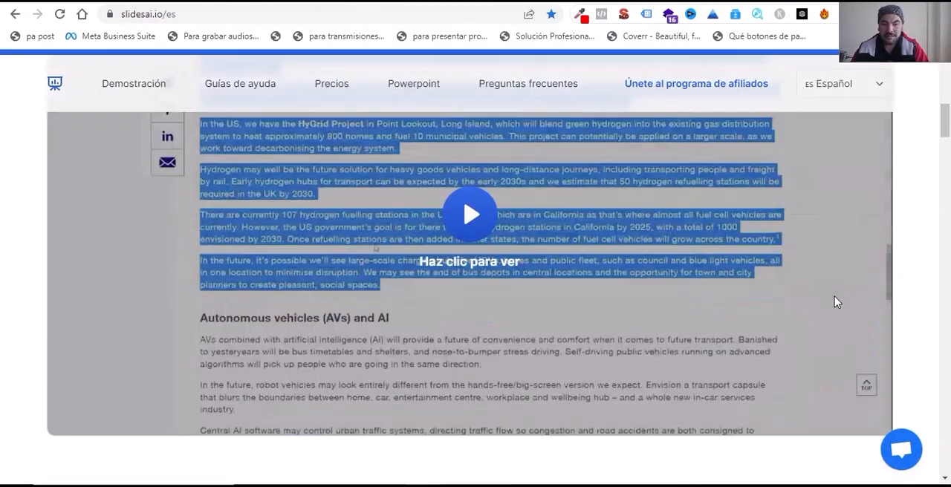
{"action": "scroll", "coordinate": [837, 302], "scroll_direction": "down", "scroll_amount": 15}
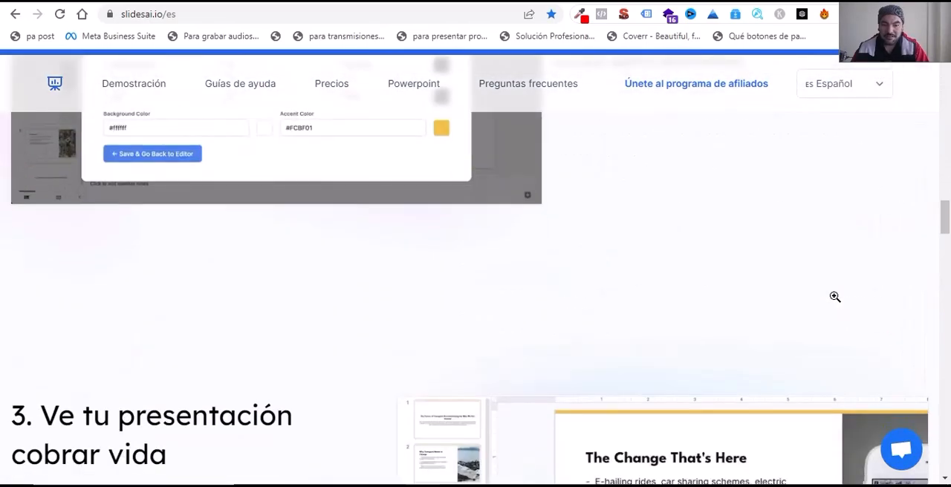
{"action": "scroll", "coordinate": [834, 295], "scroll_direction": "down", "scroll_amount": 5}
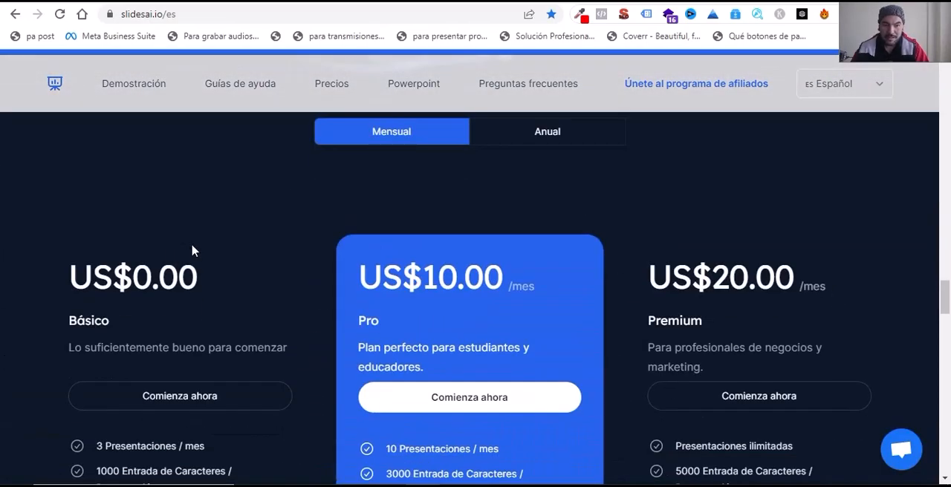
{"action": "scroll", "coordinate": [192, 251], "scroll_direction": "up", "scroll_amount": 4}
{"action": "scroll", "coordinate": [301, 285], "scroll_direction": "down", "scroll_amount": 4}
{"action": "scroll", "coordinate": [280, 317], "scroll_direction": "down", "scroll_amount": 2}
{"action": "scroll", "coordinate": [260, 290], "scroll_direction": "up", "scroll_amount": 1}
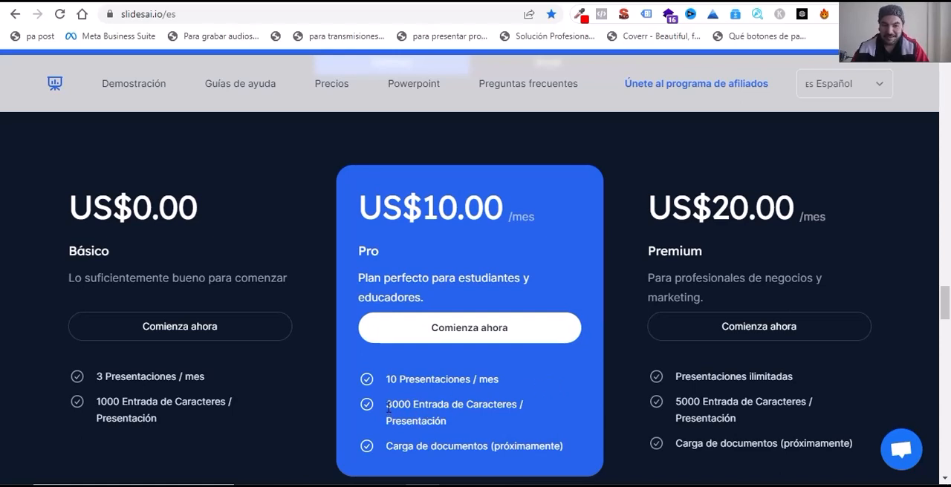
{"action": "left_click_drag", "start_coordinate": [387, 407], "coordinate": [432, 407]}
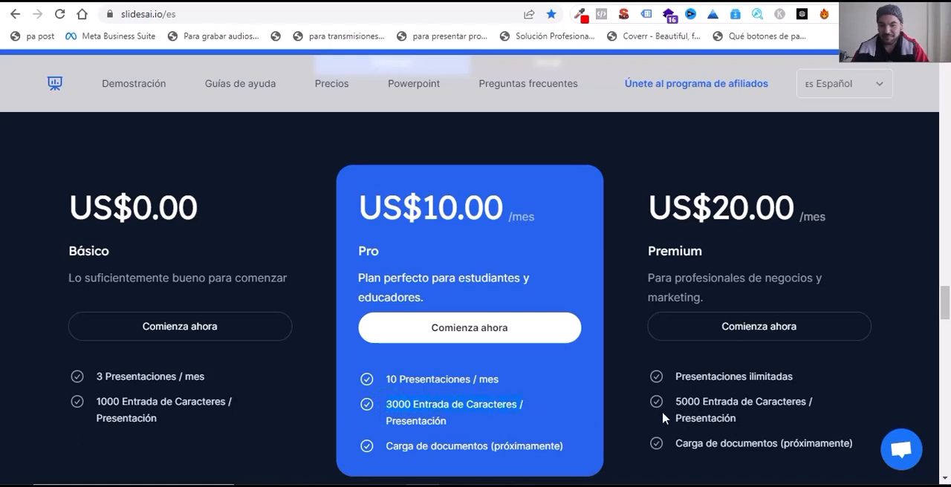
{"action": "scroll", "coordinate": [424, 418], "scroll_direction": "down", "scroll_amount": 3}
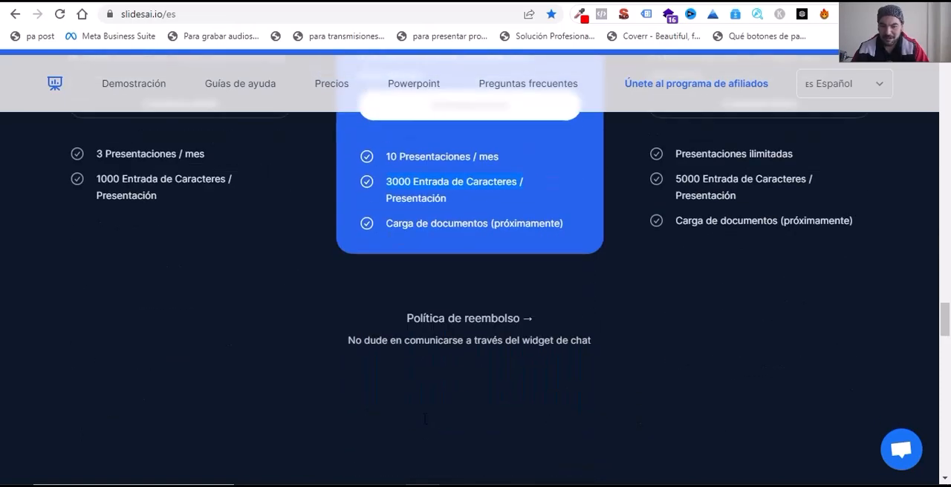
{"action": "scroll", "coordinate": [419, 425], "scroll_direction": "up", "scroll_amount": 3}
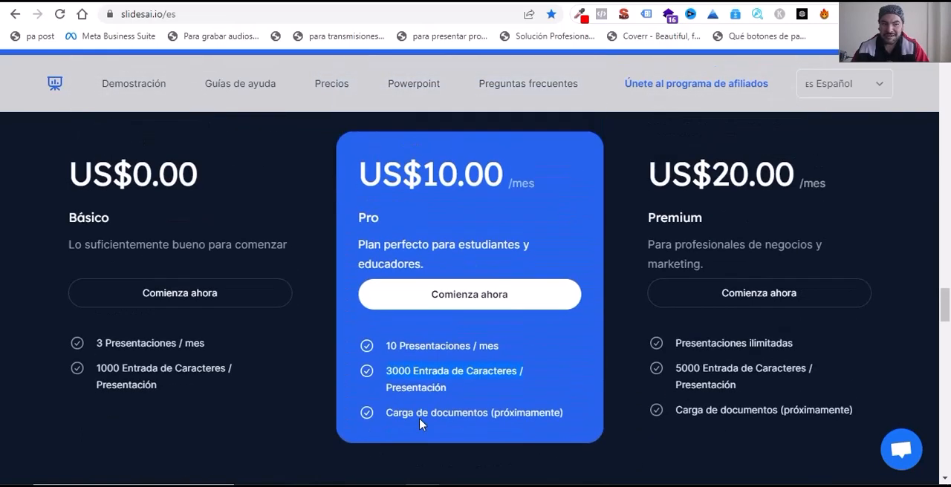
{"action": "left_click", "coordinate": [450, 1]}
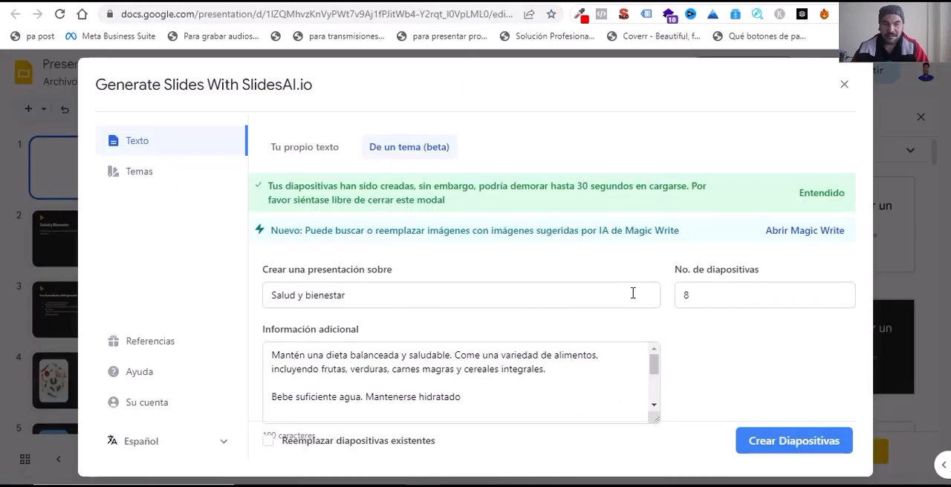